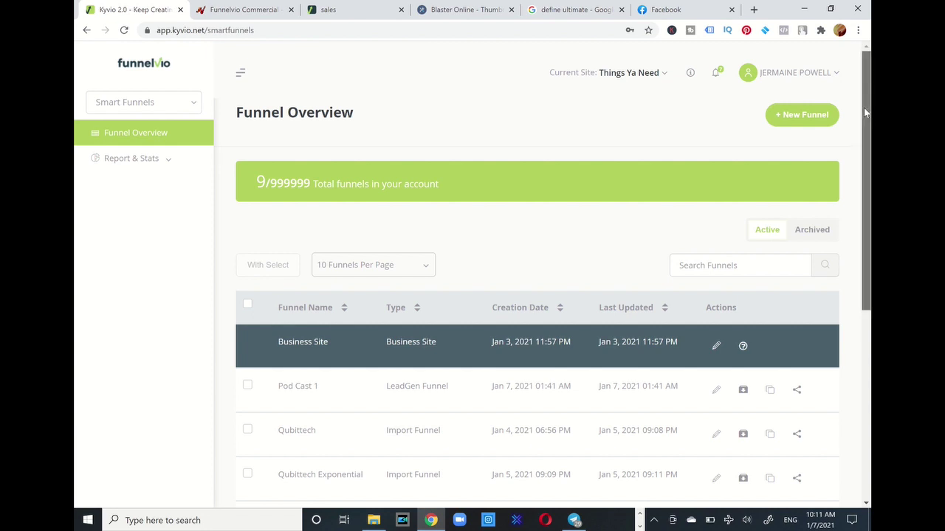
Stay in the Smart Funnels section and start a new funnel with + New Funnel
scroll(864, 110, down, 3)
scroll(863, 111, up, 3)
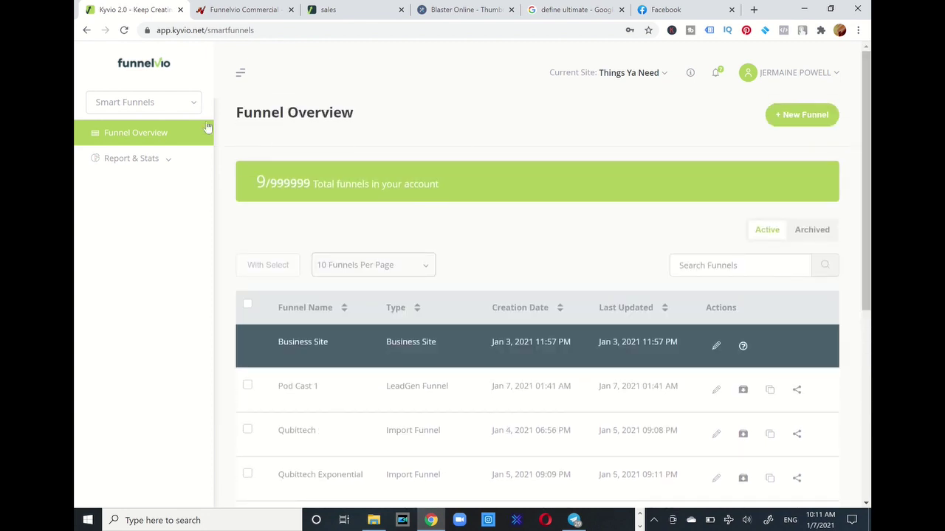
click(185, 111)
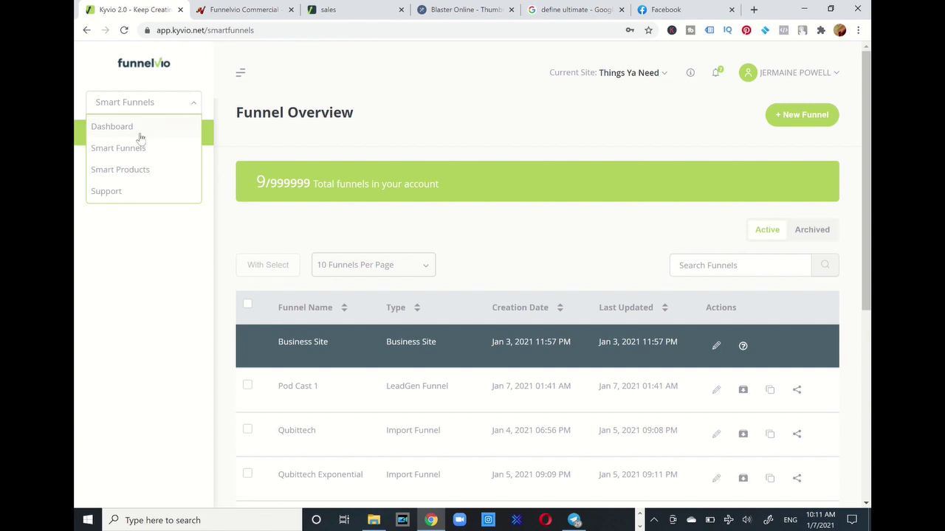
click(136, 155)
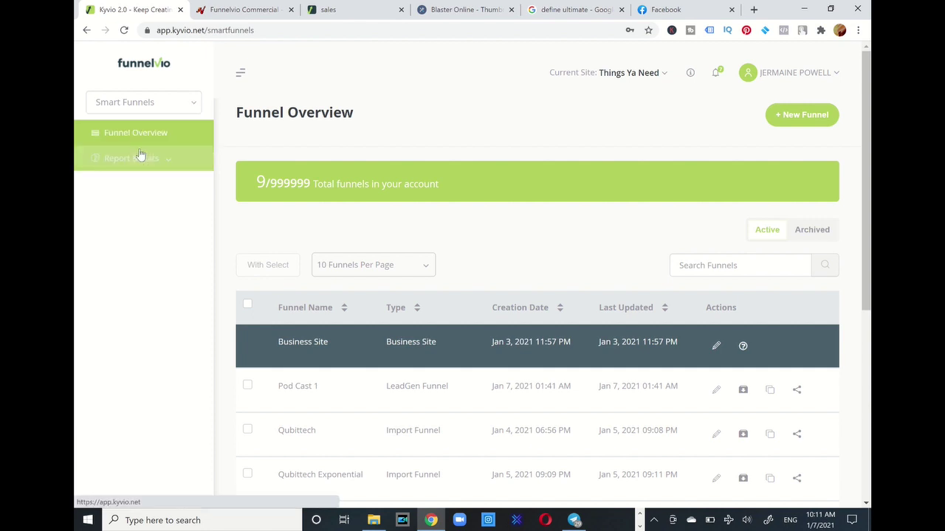
click(777, 119)
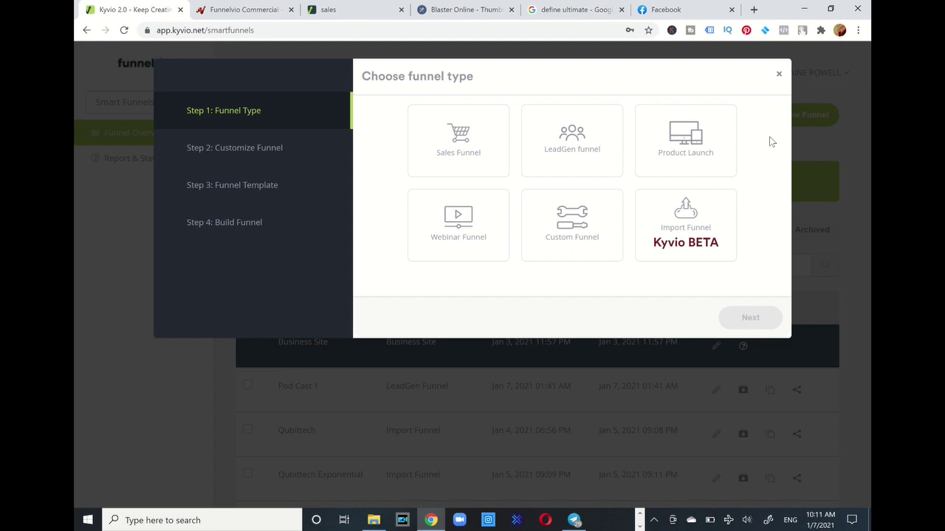
Choose the LeadGen funnel type and delete the Page 2 Content Page, keeping only the Landing Page
click(582, 161)
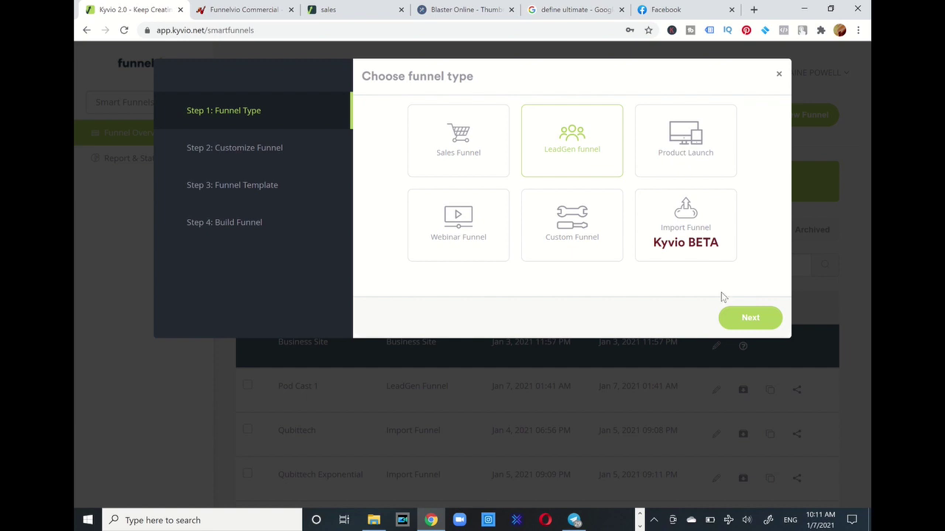
click(738, 322)
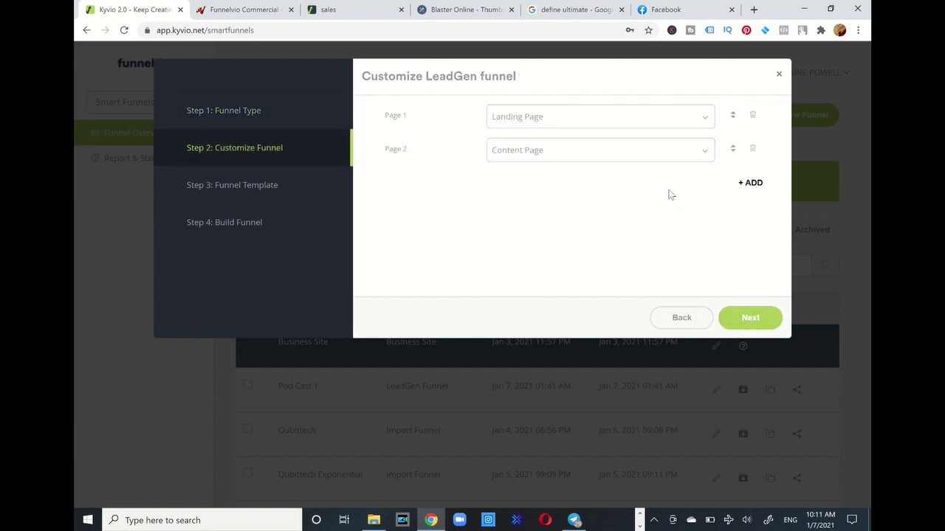
click(752, 150)
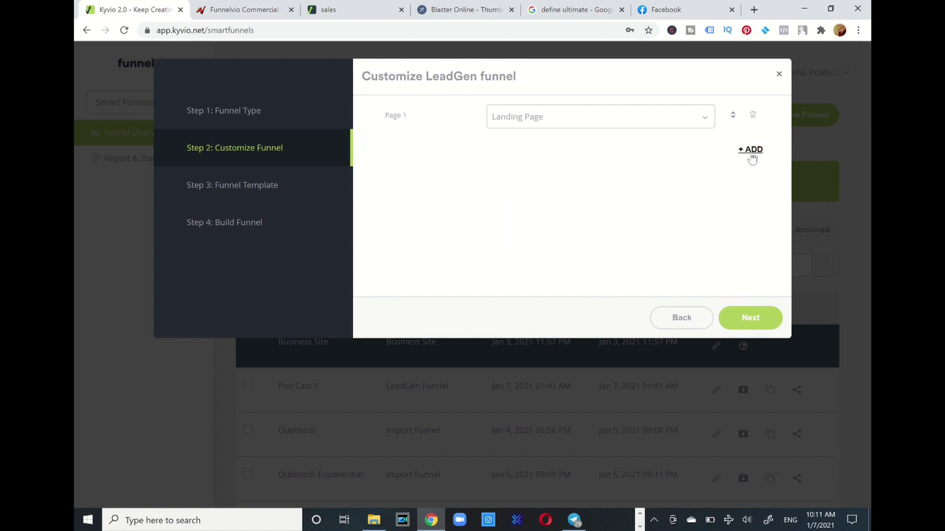
click(747, 318)
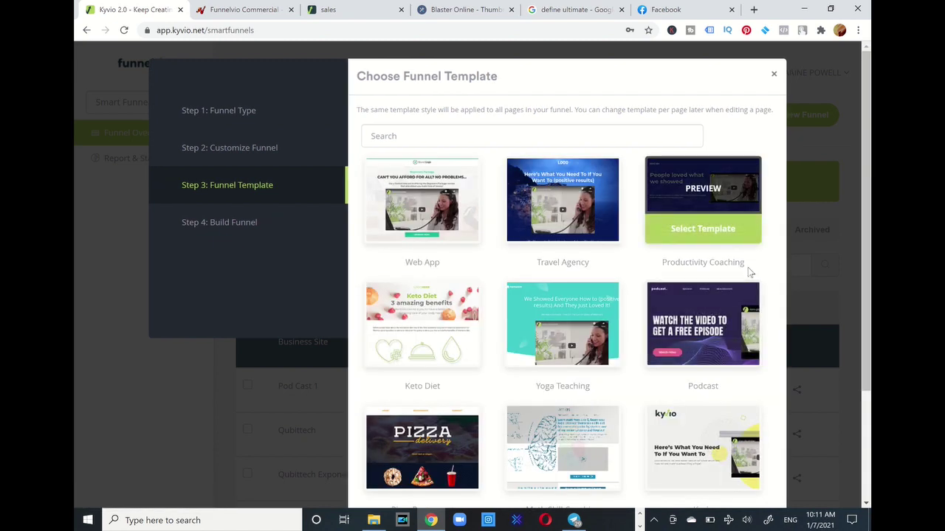
Pick the Business Coaching template from the second page of templates
scroll(747, 269, down, 2)
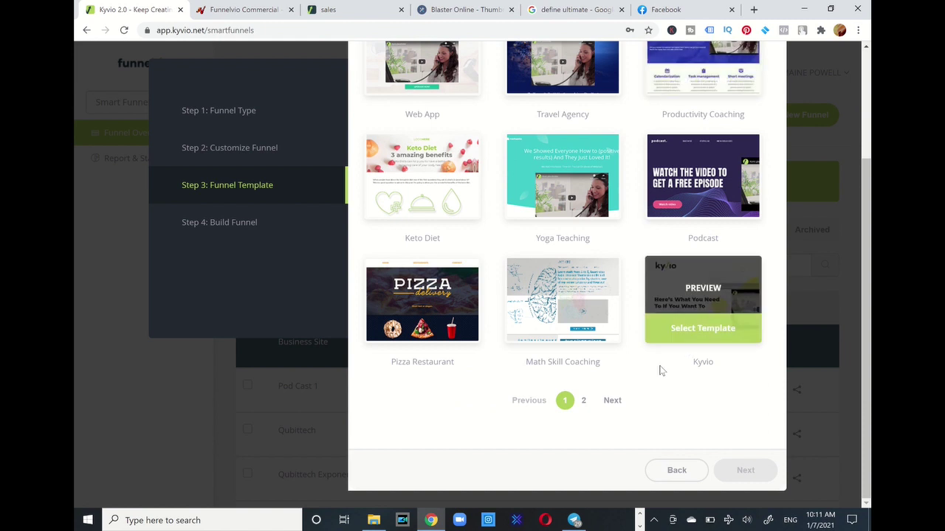
click(588, 404)
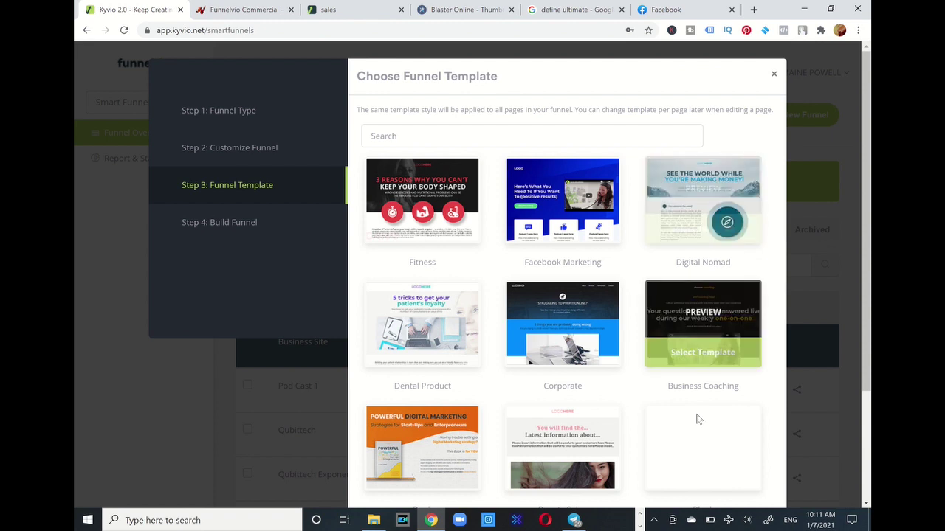
click(684, 352)
scroll(684, 367, down, 2)
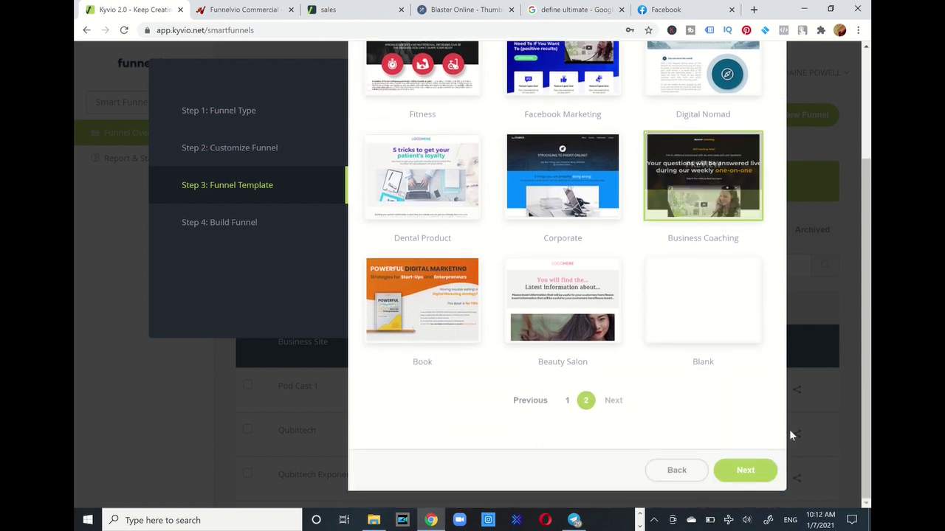
click(735, 472)
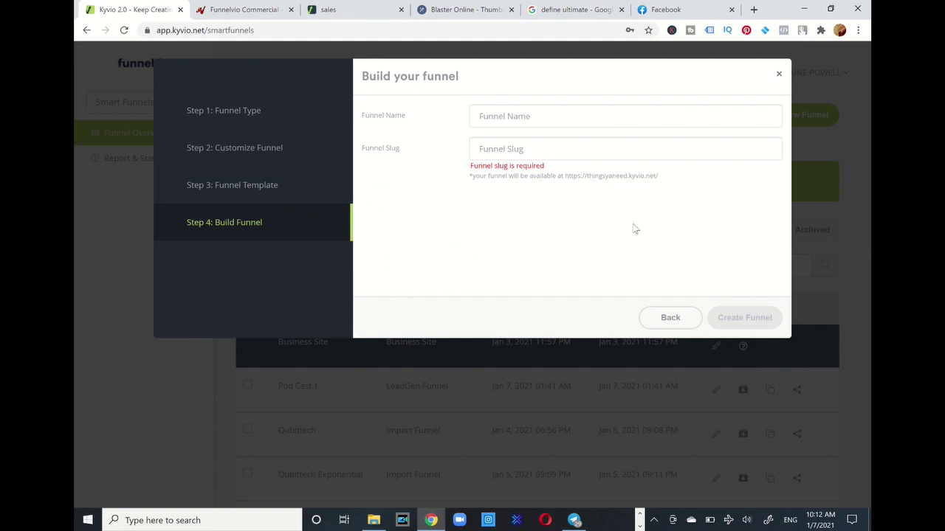
Name the funnel 'business coach 1' and create it
click(530, 122)
text(b)
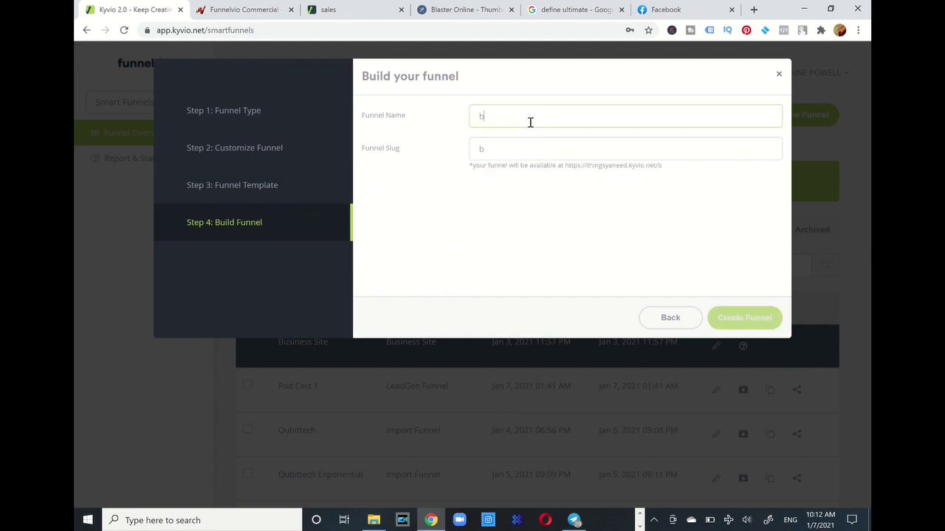
text(usiness coach)
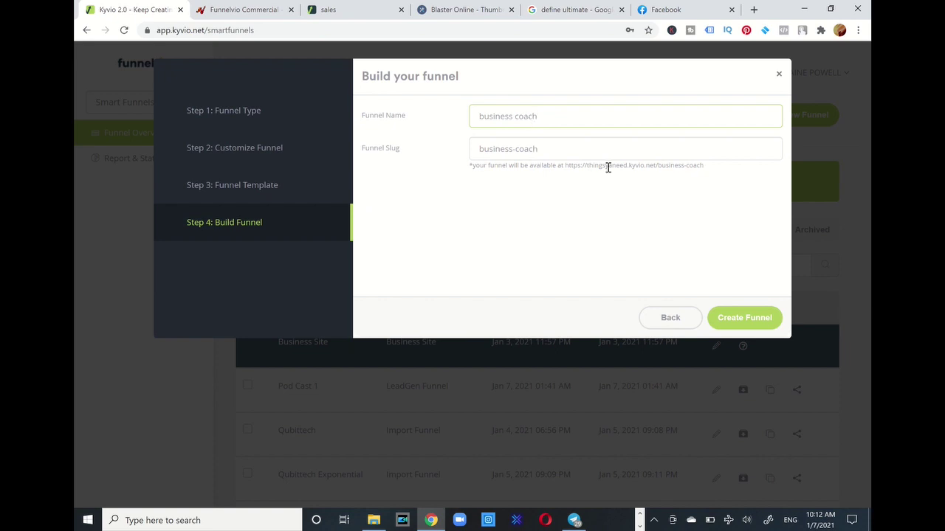
text( 1)
click(729, 319)
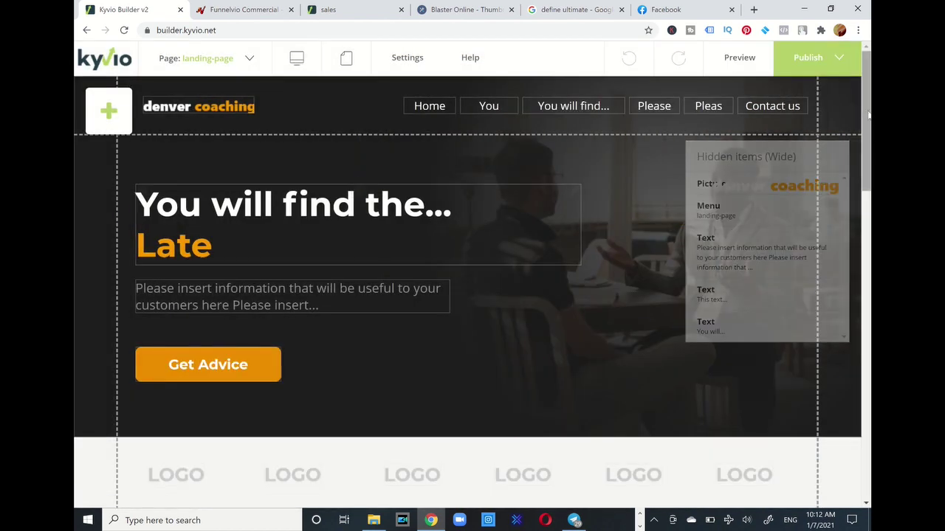
Shift the hero heading about 40 px right and move the paragraph right and down beneath it
mouse_move(869, 107)
mouse_down()
mouse_move(869, 218)
mouse_move(868, 96)
mouse_up()
scroll(468, 288, down, 1)
scroll(863, 117, down, 5)
scroll(864, 116, up, 6)
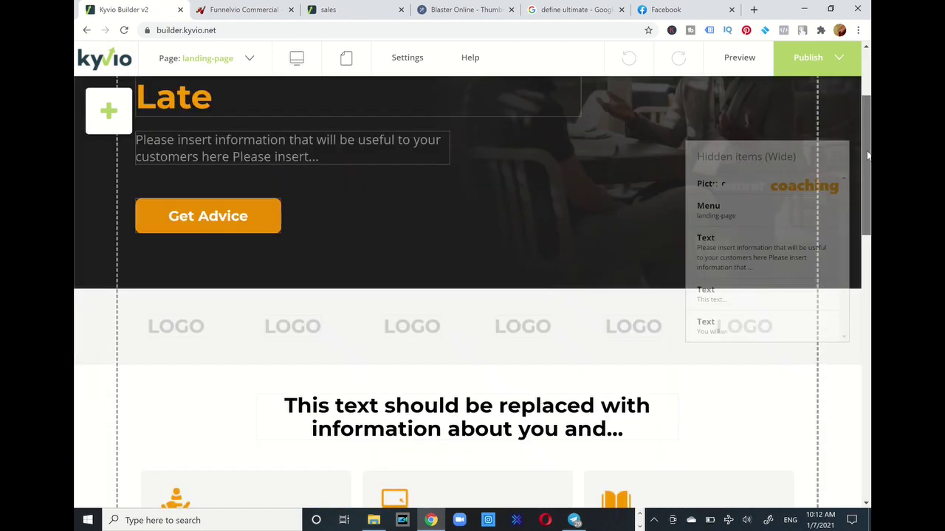
drag(456, 217, 435, 240)
drag(390, 308, 440, 304)
click(250, 235)
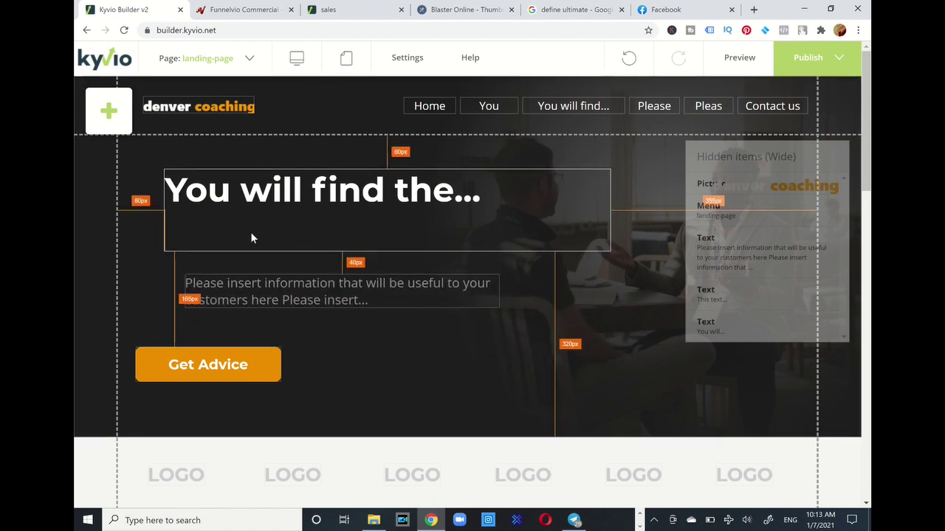
Replace 'Late' with 'FUN' in the hero heading's orange second line
click(250, 232)
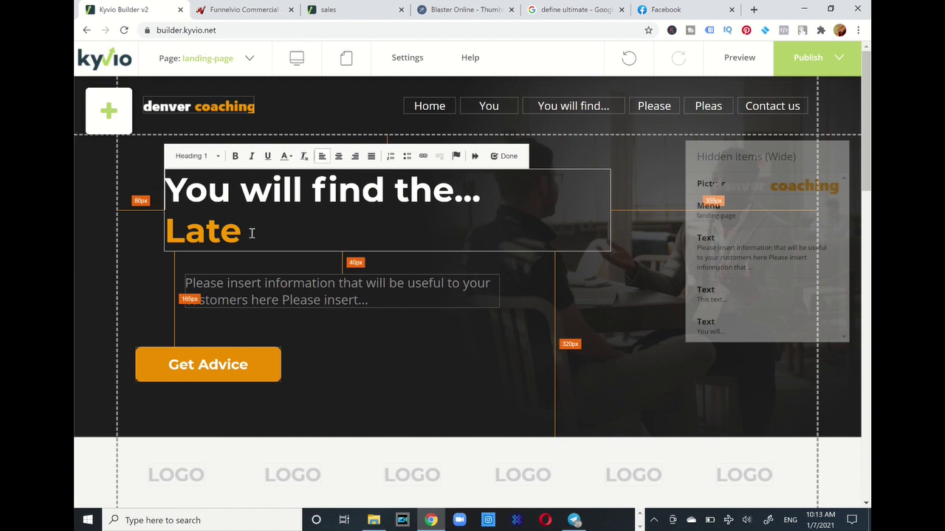
key(BackSpace)
key(BackSpace)
key(BackSpace)
key(BackSpace)
text(F)
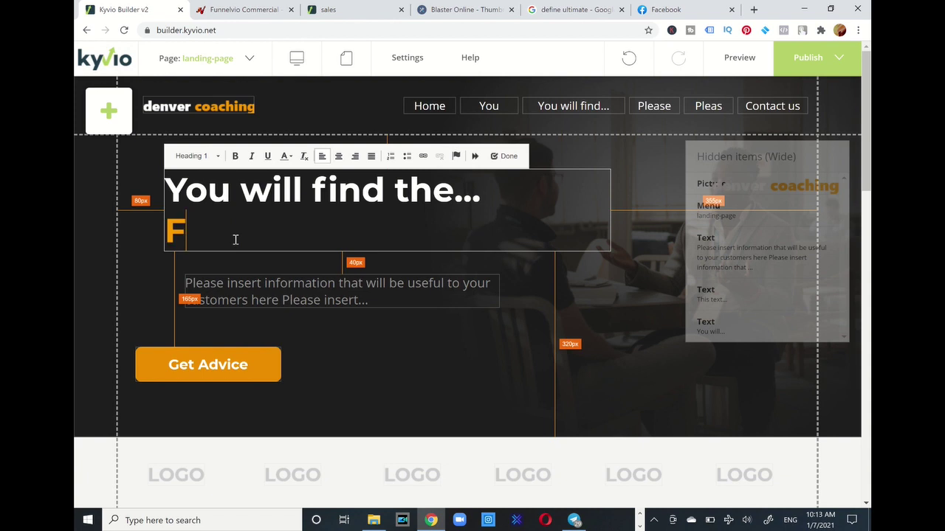
text(UN)
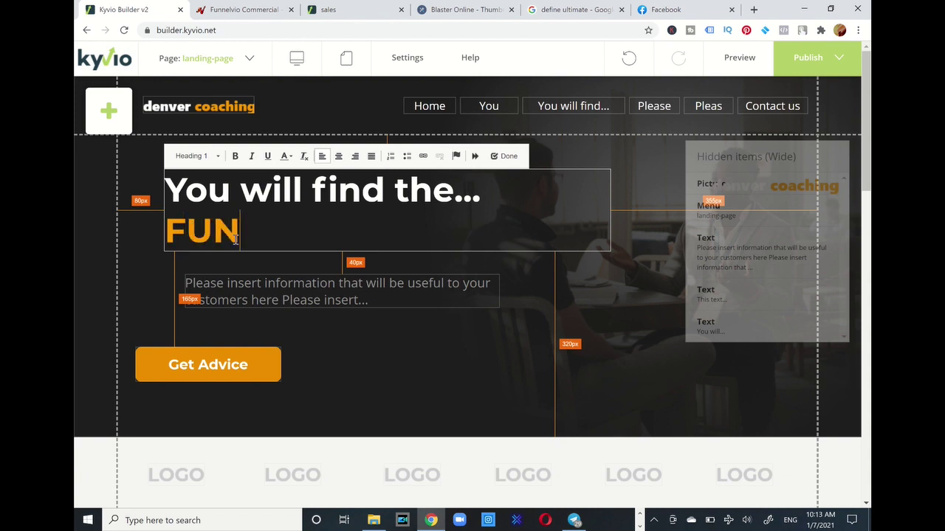
click(273, 118)
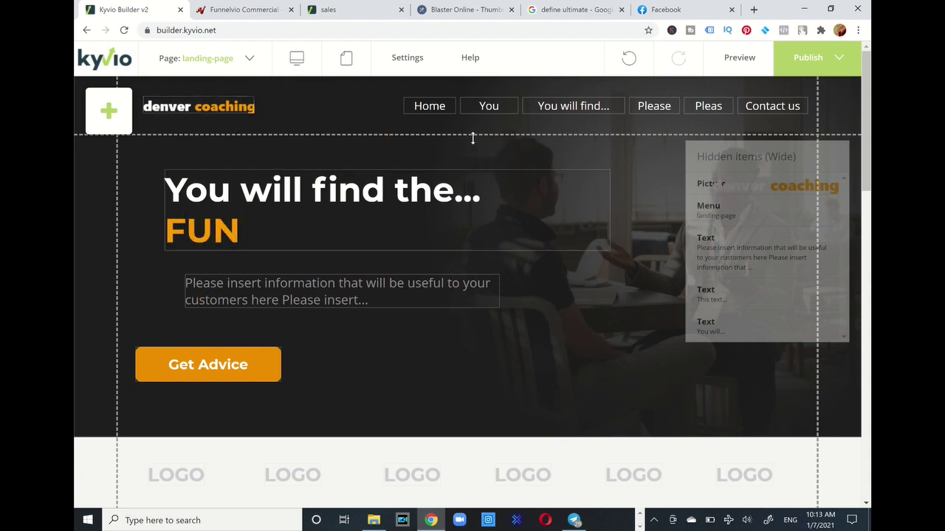
Review the Get Advice button's properties, including size and position, then cancel without changes
click(260, 377)
right_click(278, 365)
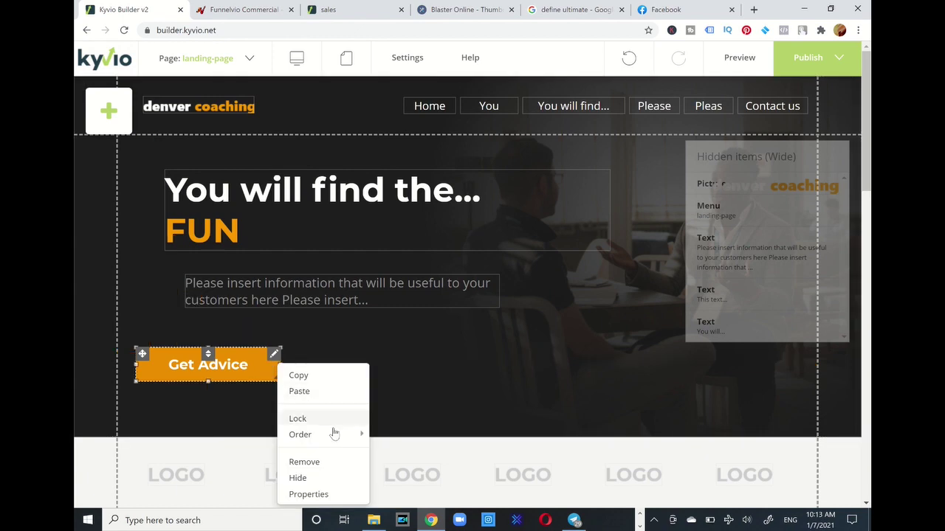
click(314, 501)
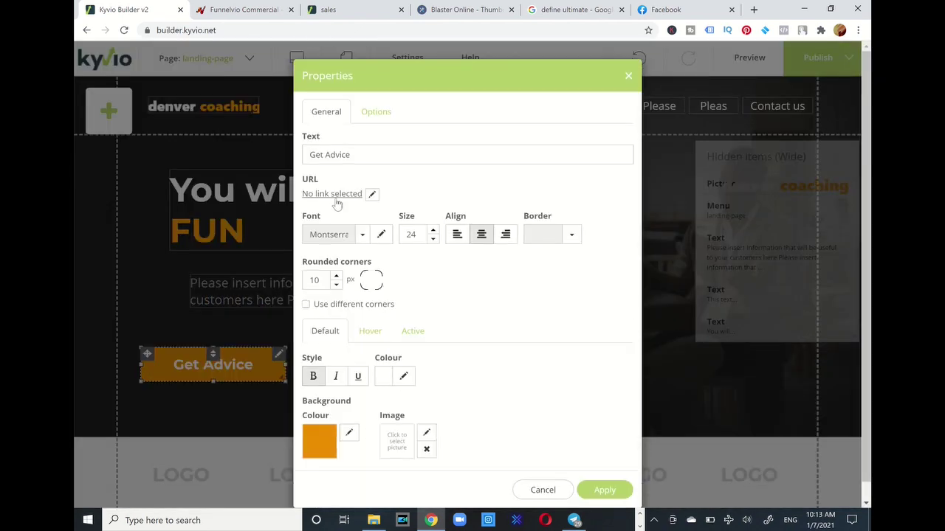
click(383, 116)
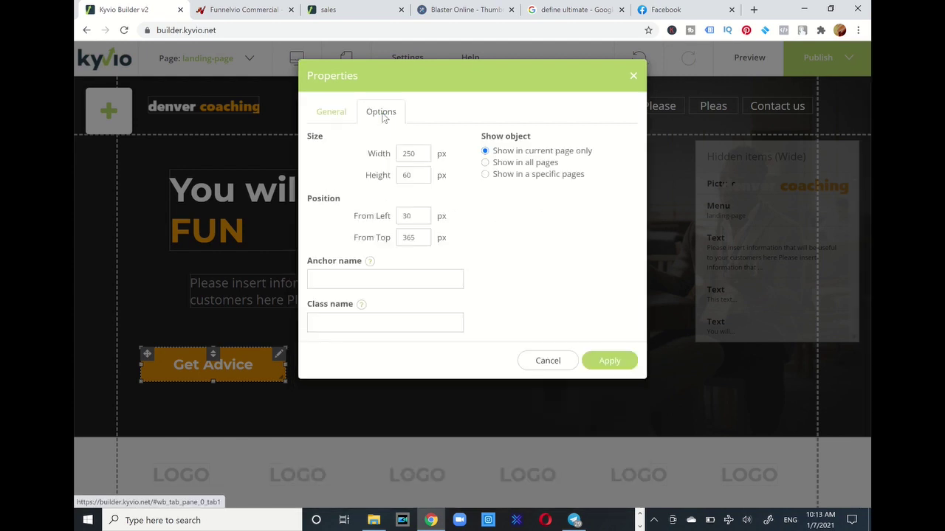
click(336, 114)
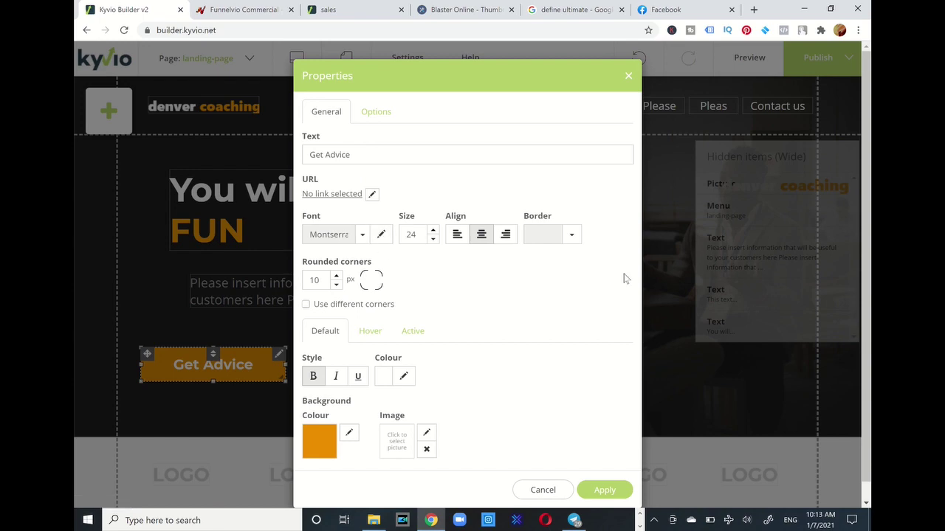
click(541, 492)
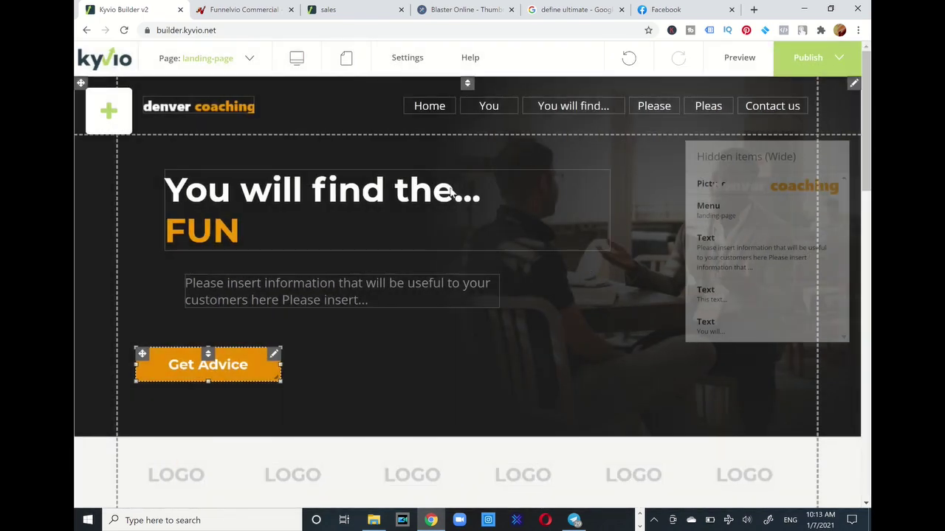
Switch the canvas to the Desktop layout and select the HTML code block near the footer
click(297, 58)
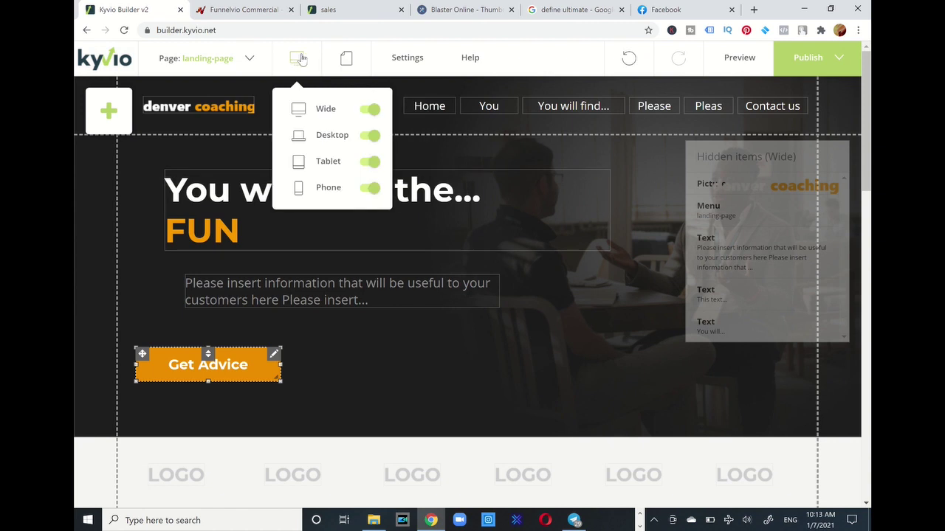
click(330, 139)
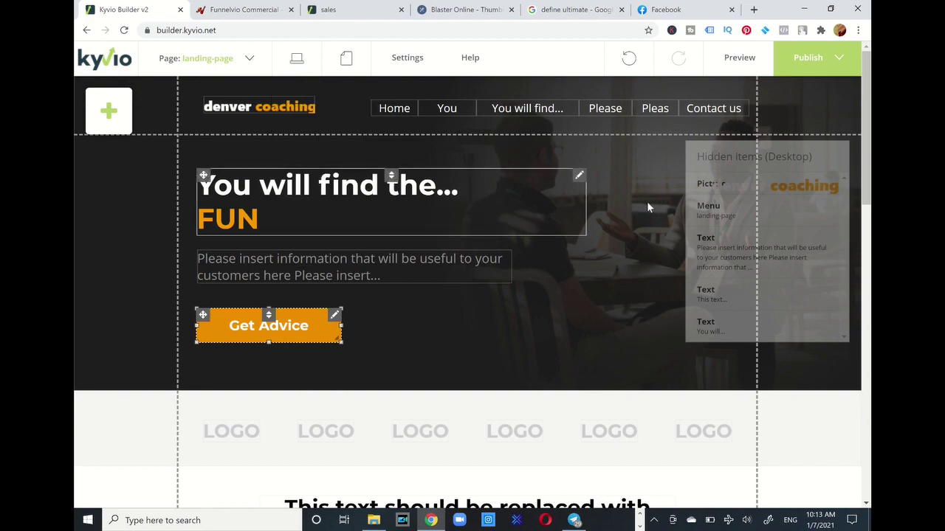
scroll(650, 207, down, 8)
drag(870, 307, 868, 133)
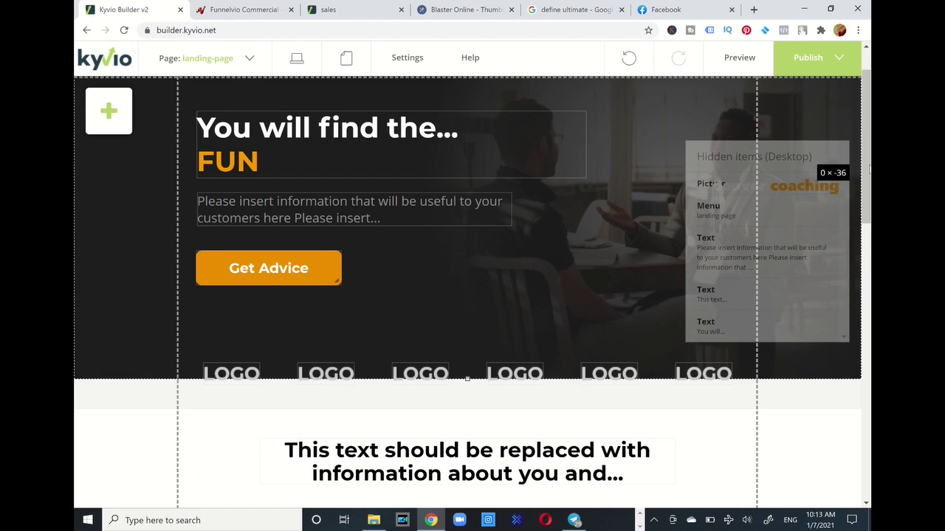
drag(867, 144, 864, 457)
click(583, 432)
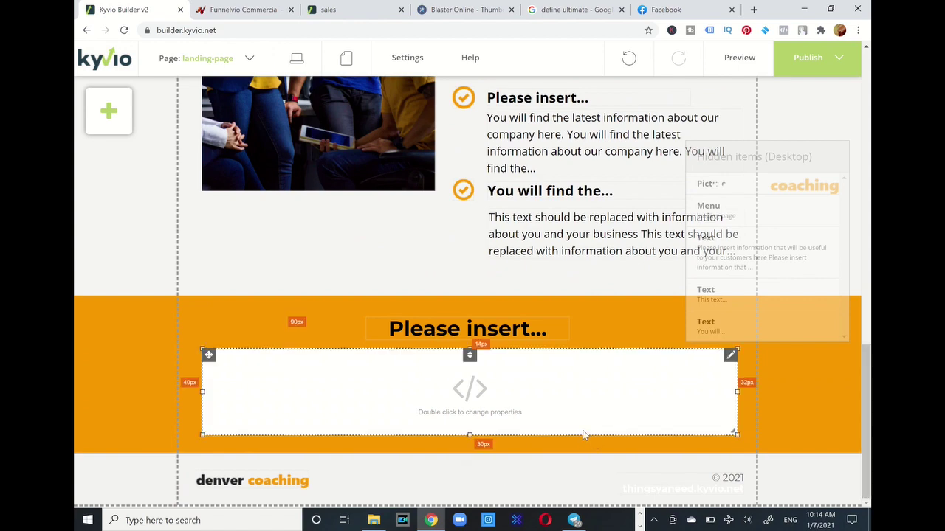
In the Tablet layout, narrow the 'You will...' card heading box by dragging its edge
click(297, 58)
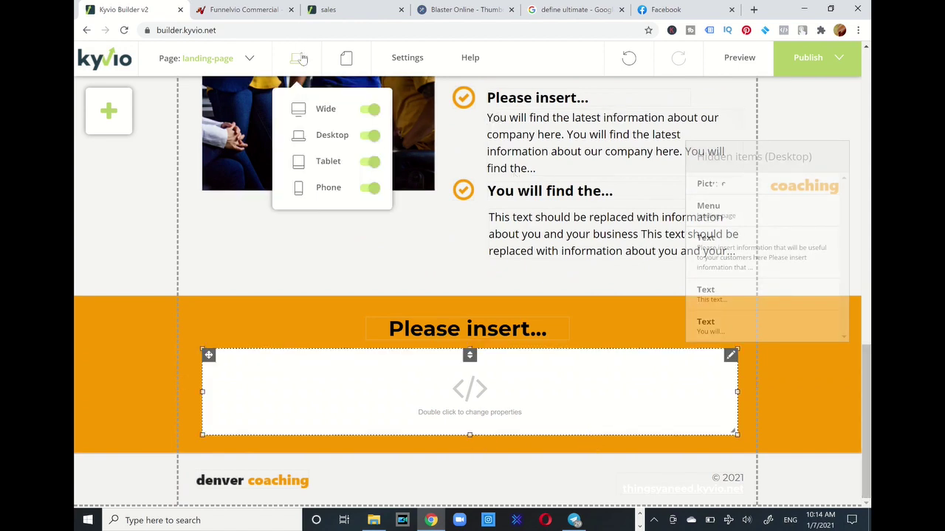
click(325, 163)
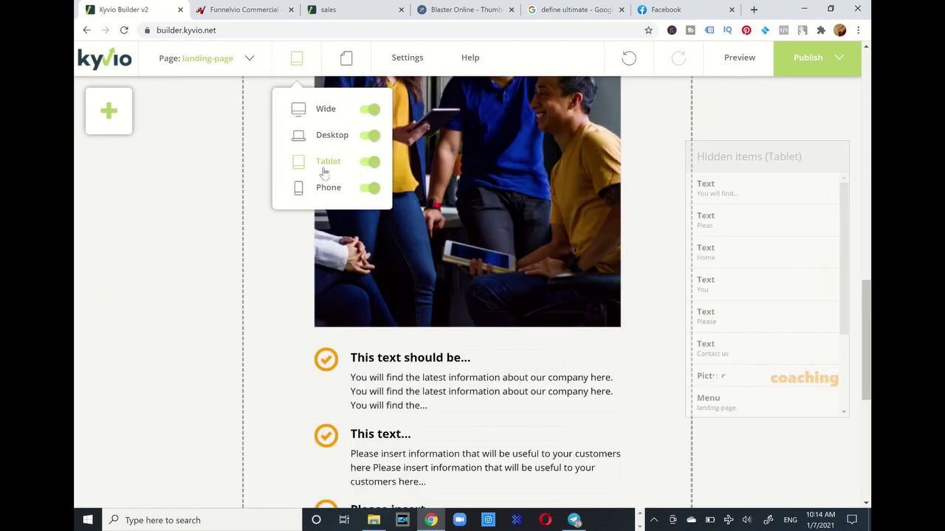
scroll(472, 287, up, 15)
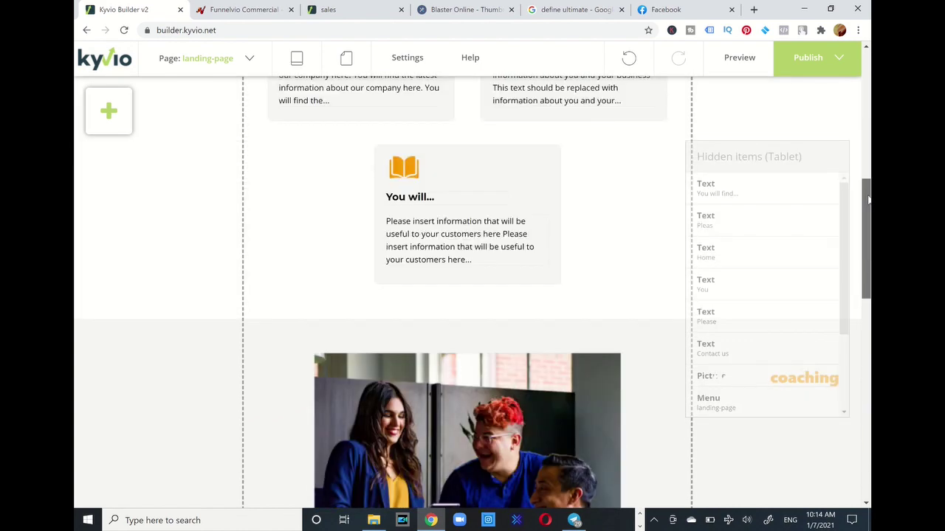
scroll(473, 288, up, 2)
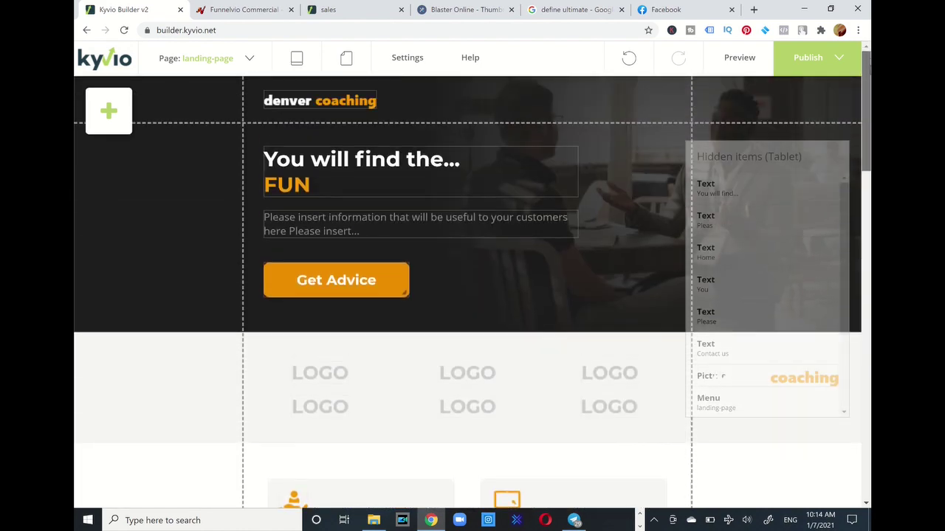
drag(863, 74, 860, 203)
click(487, 203)
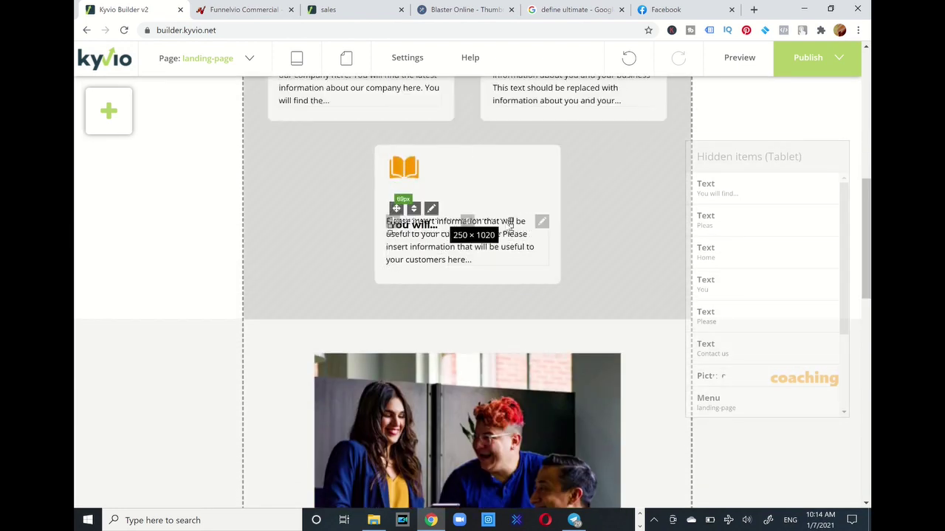
drag(517, 208, 460, 205)
click(404, 167)
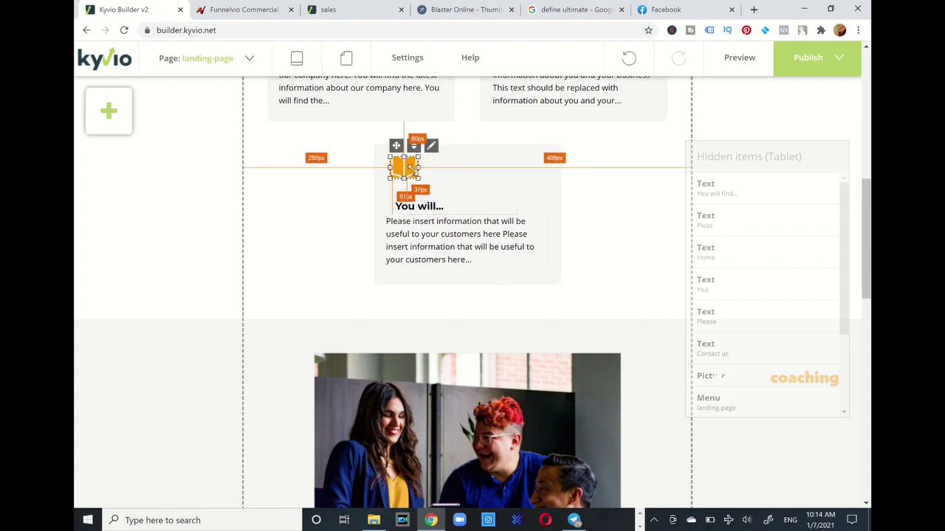
click(520, 160)
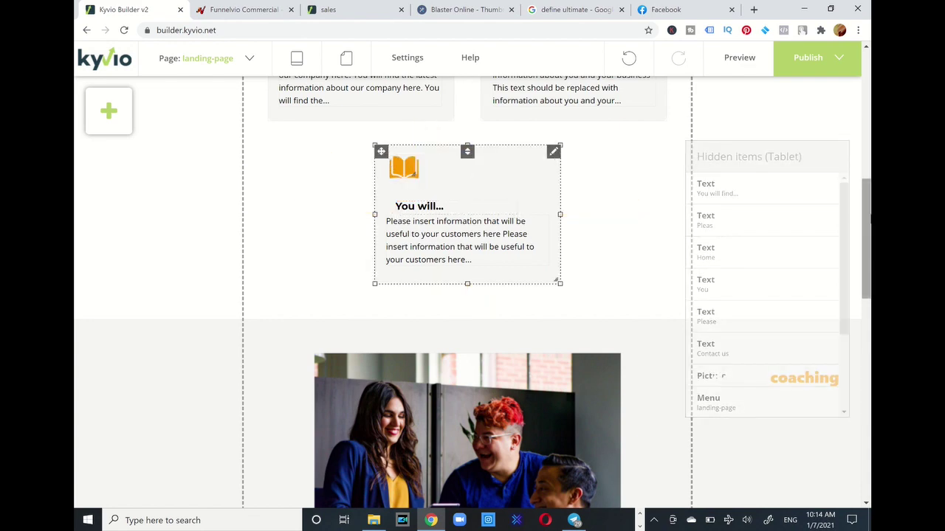
Switch the canvas to the Phone layout
drag(870, 221, 869, 95)
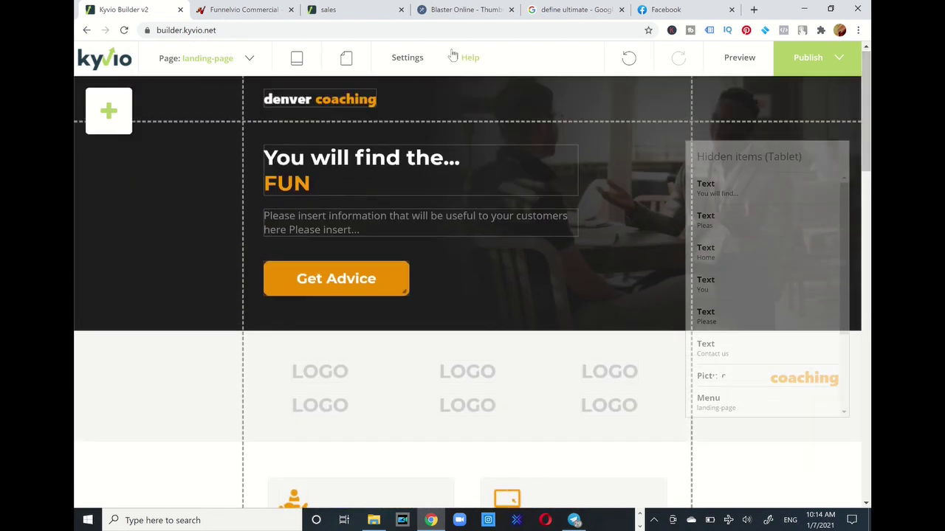
click(299, 64)
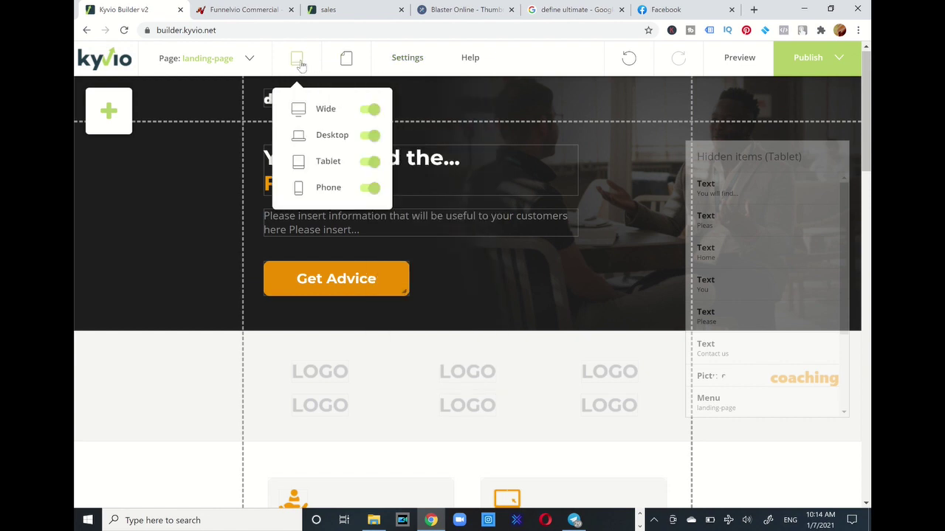
click(332, 191)
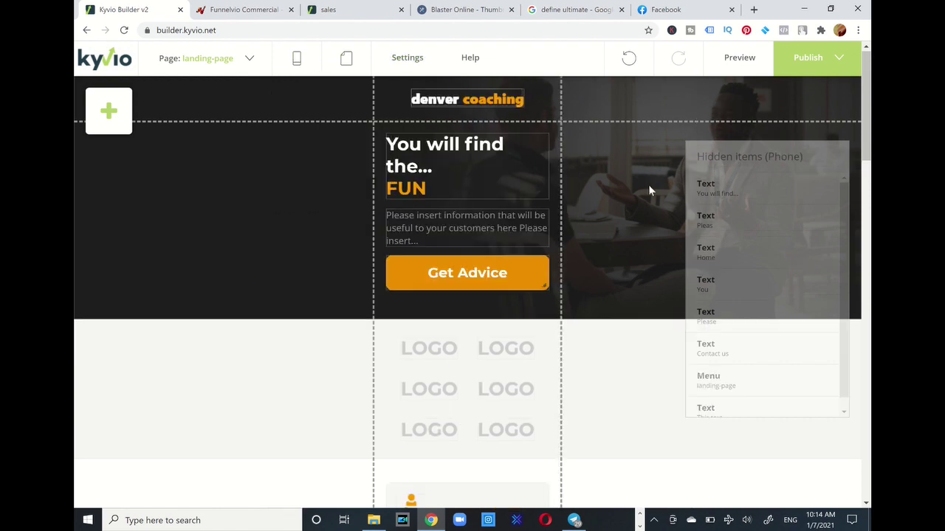
Scroll through the Phone layout back to the top and open the page settings menu
drag(863, 113, 868, 246)
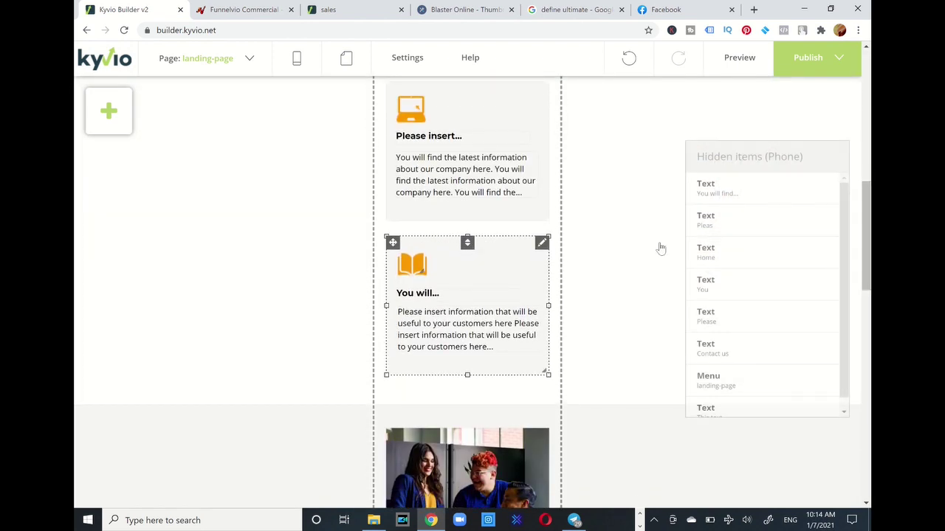
click(371, 228)
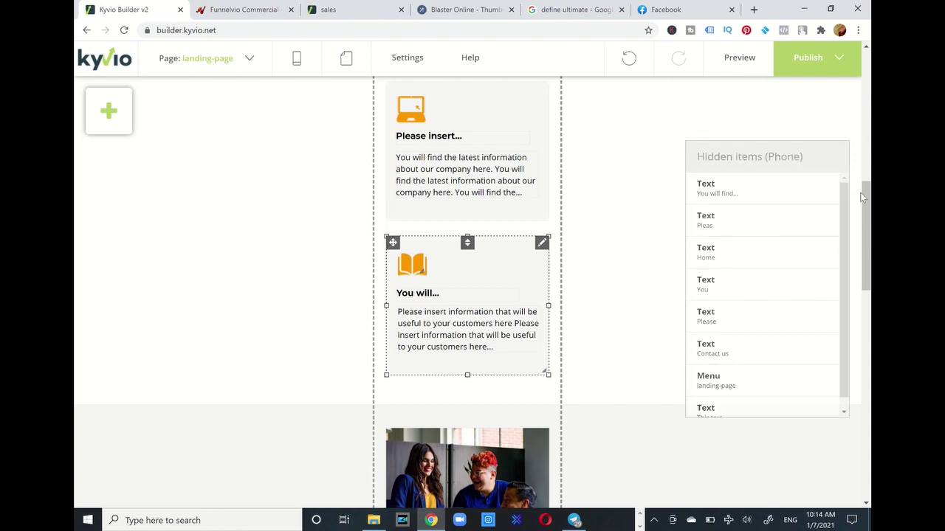
drag(865, 236, 866, 116)
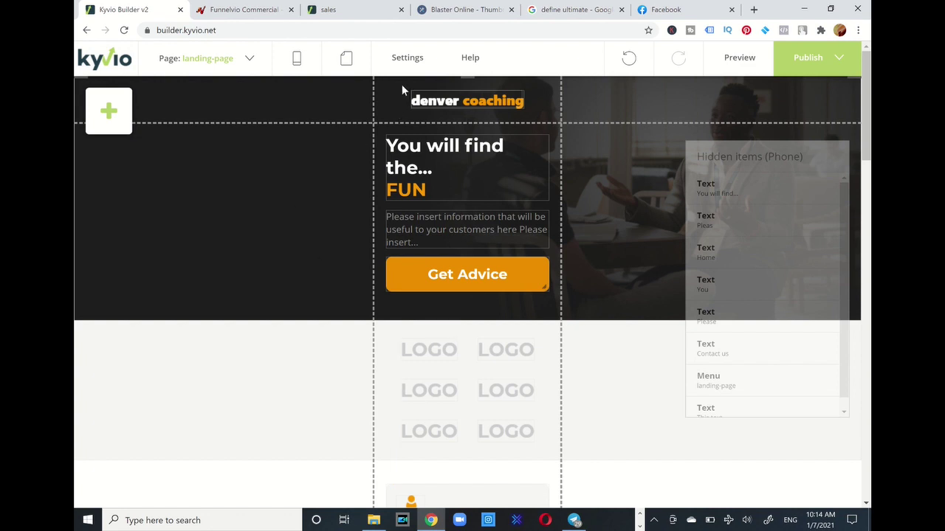
click(405, 63)
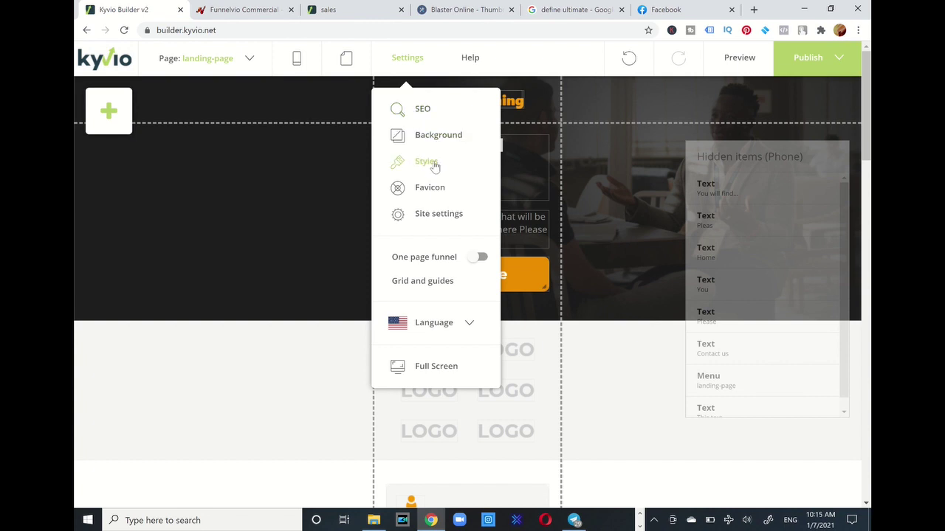
Open Site settings from the Settings menu and cancel out without enabling any options
click(450, 221)
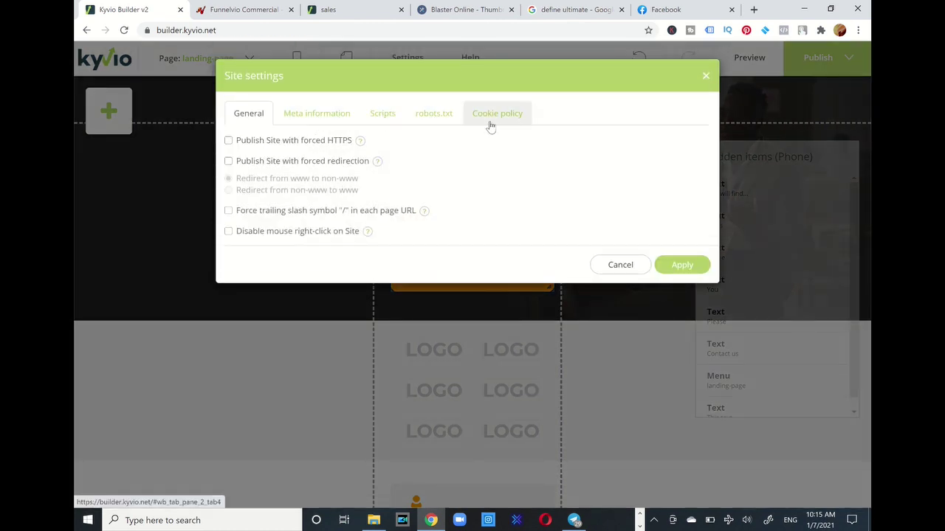
click(620, 265)
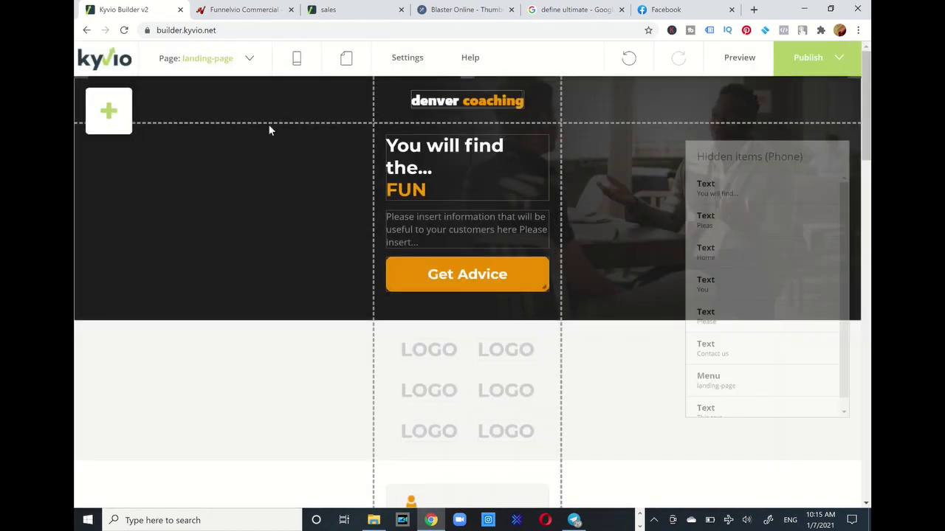
Resize the Phone-layout Get Advice button to 280 × 70 and nudge it slightly right and down
click(110, 110)
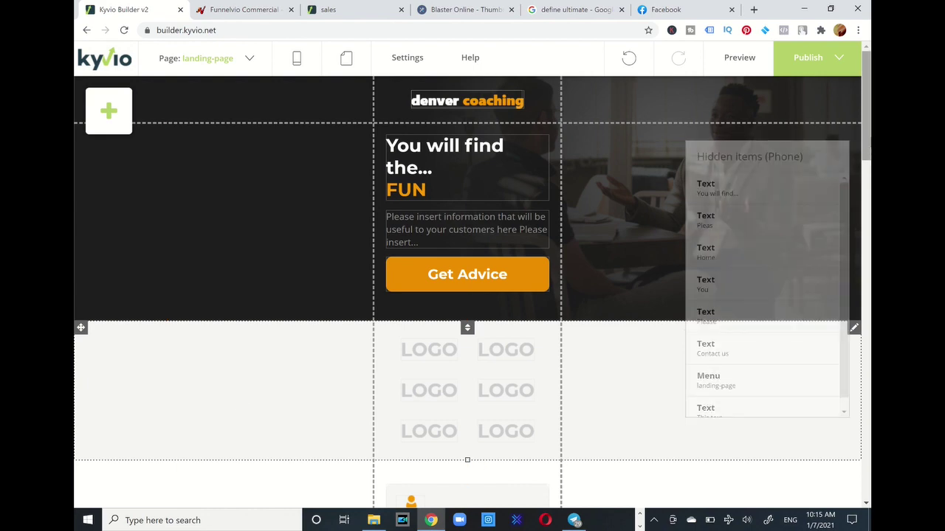
mouse_move(868, 125)
mouse_down()
mouse_move(868, 329)
mouse_move(868, 126)
mouse_up()
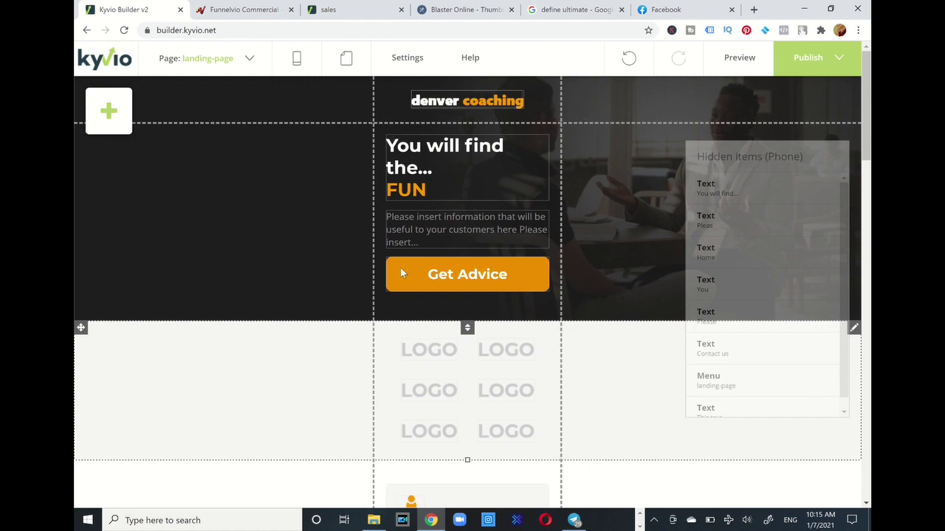
click(417, 284)
mouse_move(443, 292)
mouse_down()
mouse_move(494, 316)
mouse_move(443, 299)
mouse_up()
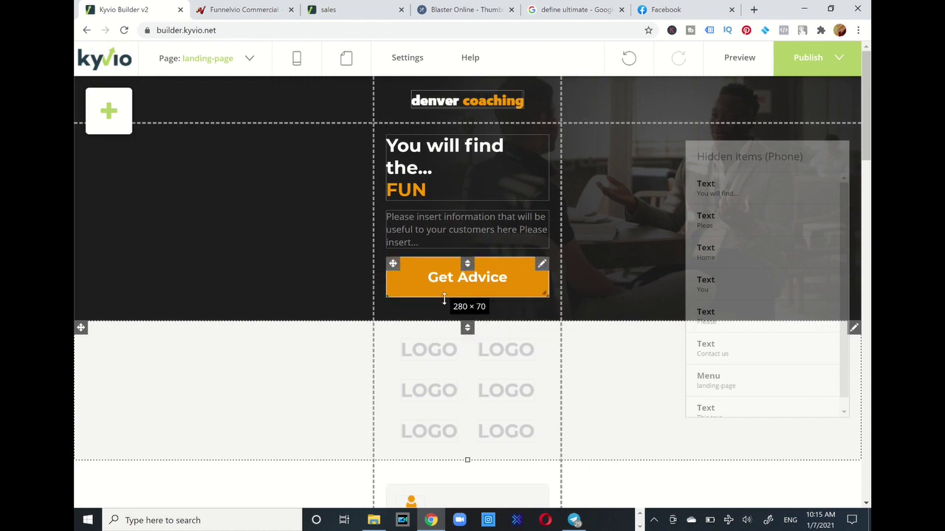
mouse_move(392, 263)
mouse_down()
mouse_move(436, 287)
mouse_move(399, 269)
mouse_up()
Exit the page builder via Publish > Exit Builder, confirming Leave despite unsaved changes
click(839, 58)
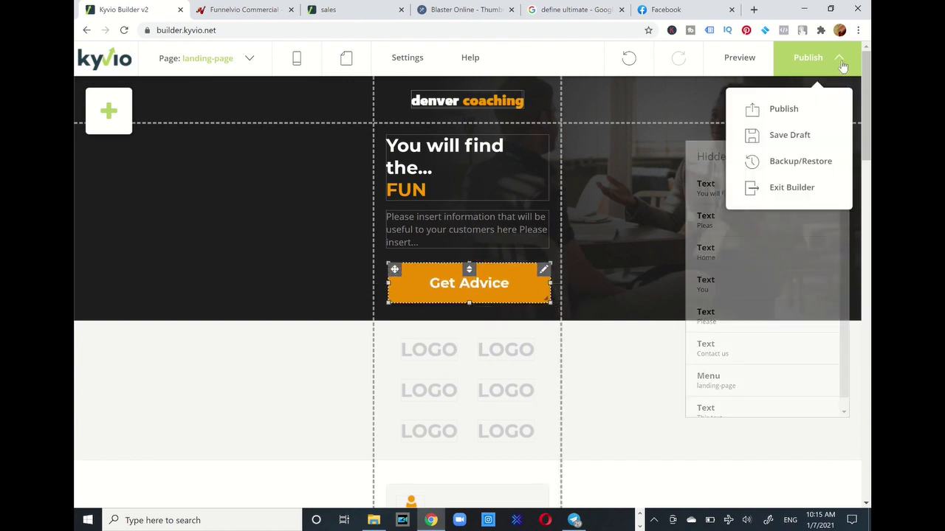
click(795, 187)
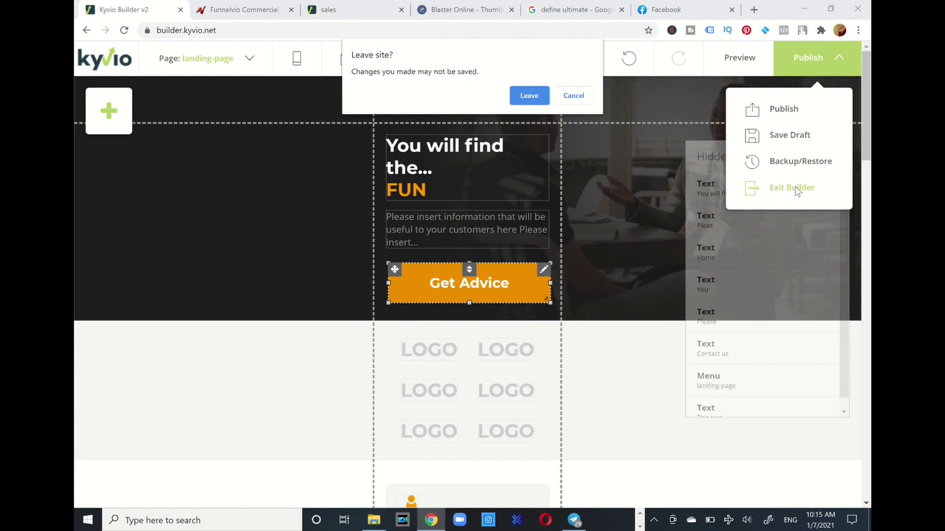
click(528, 98)
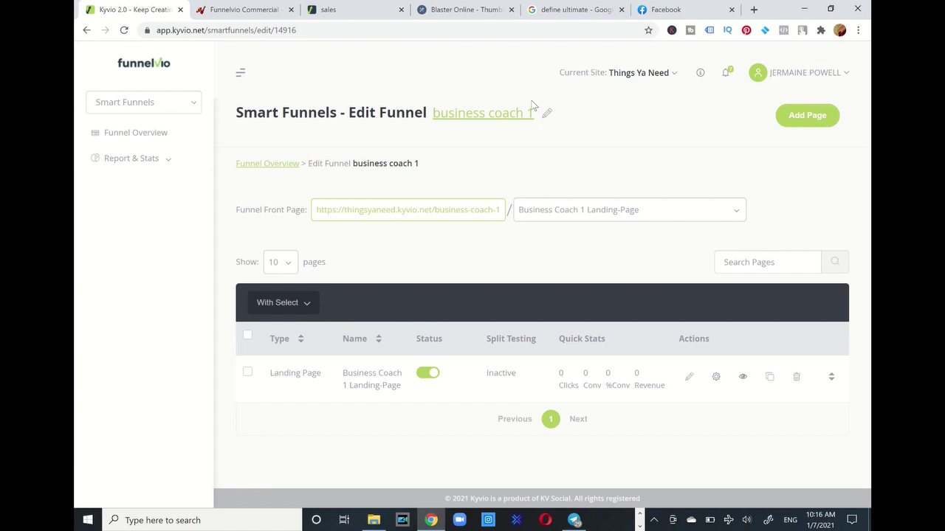
Load the Smart Funnels overview listing all 10 funnels, then switch to the Facebook feed
click(188, 107)
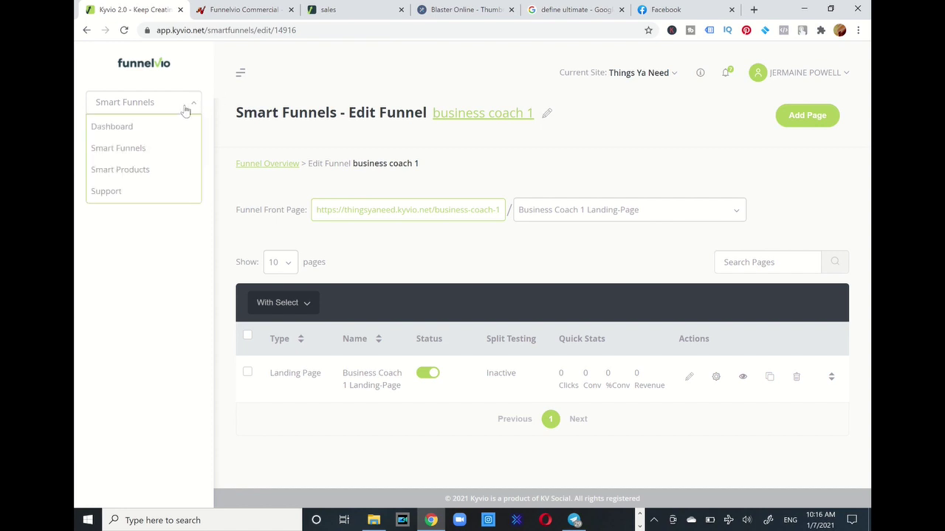
click(135, 150)
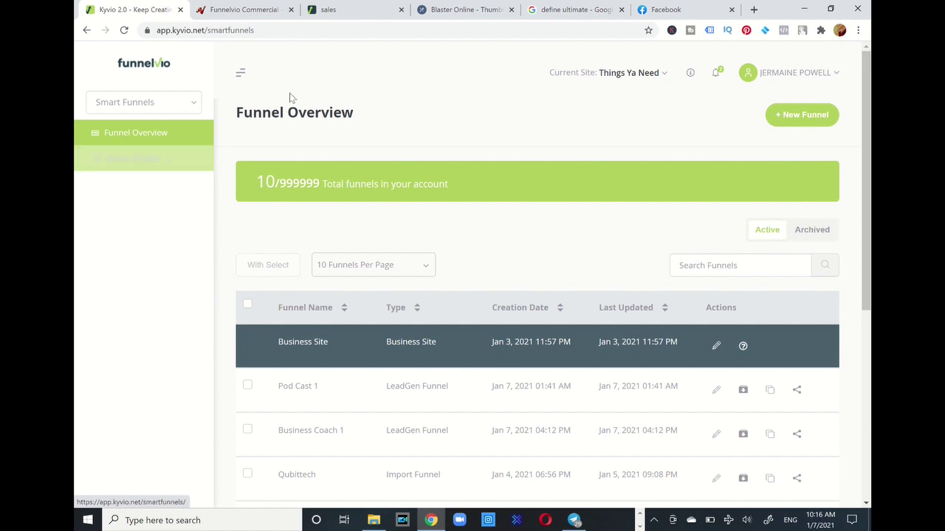
click(677, 14)
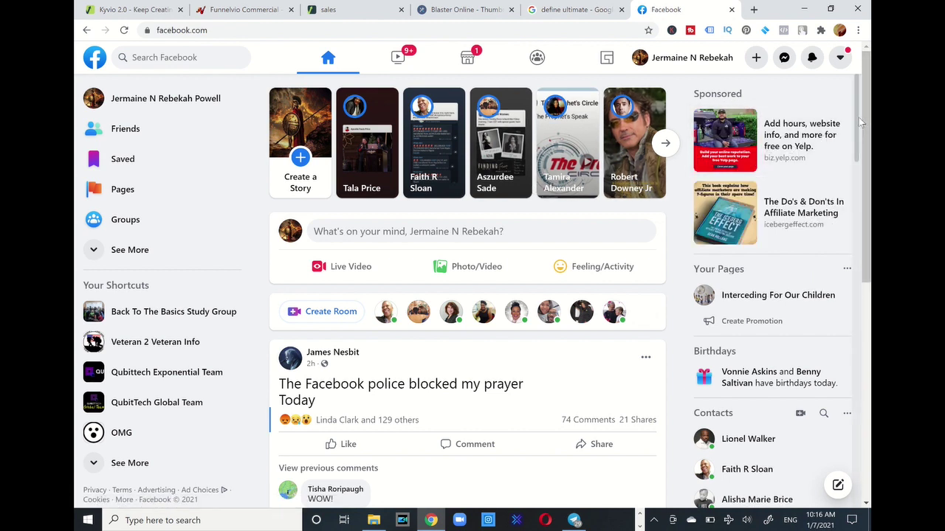
Open the sponsored 'The Do's & Don'ts In Affiliate Marketing' ad's Iceberg Effect sales page
scroll(860, 122, down, 2)
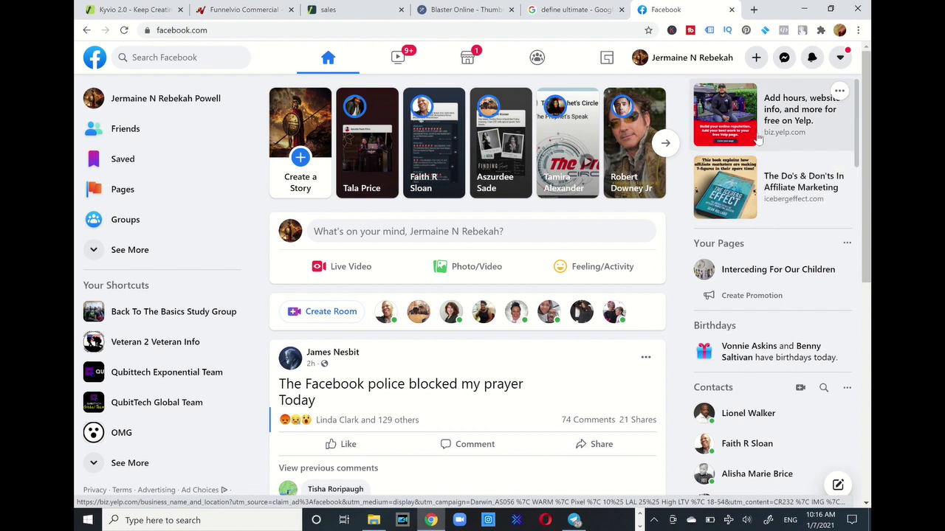
click(746, 189)
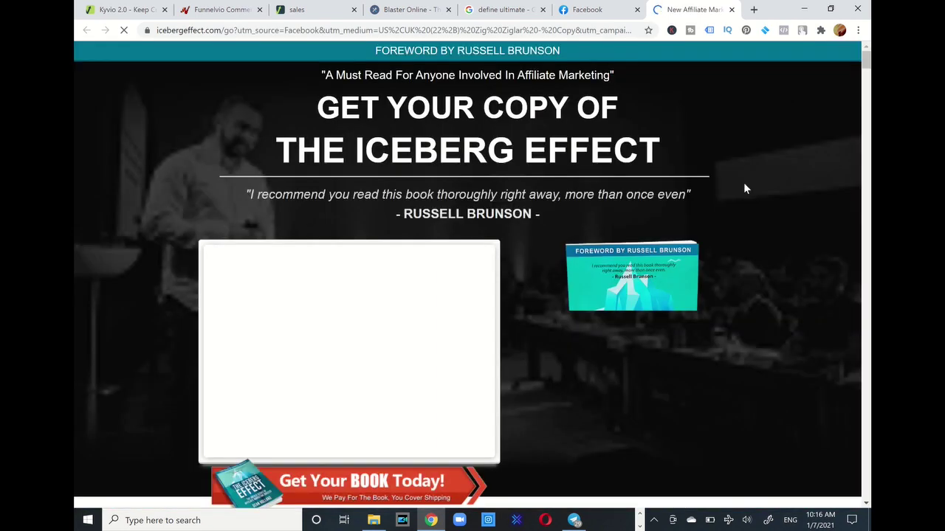
Copy the Iceberg Effect sales page address and return to the Kyvio 2.0 Funnel Overview tab
mouse_move(867, 62)
mouse_down()
mouse_move(869, 118)
mouse_move(866, 51)
mouse_up()
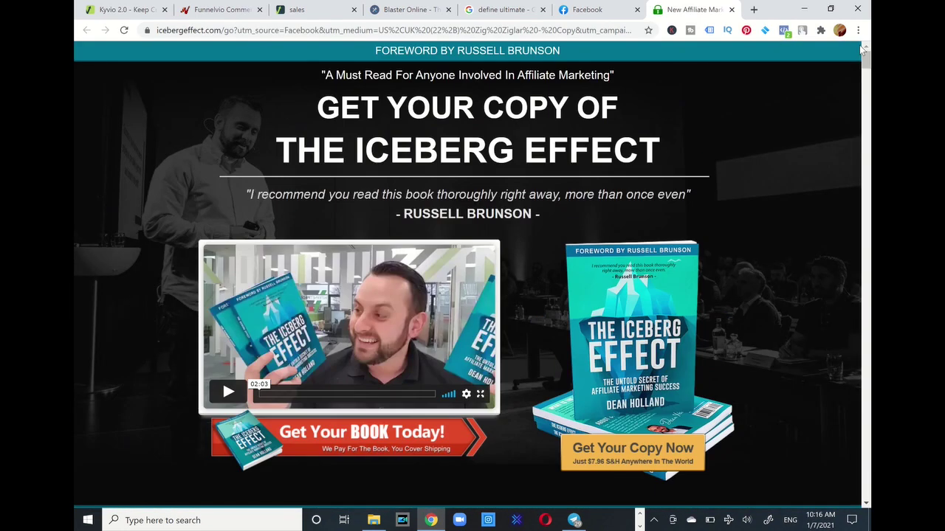
click(509, 35)
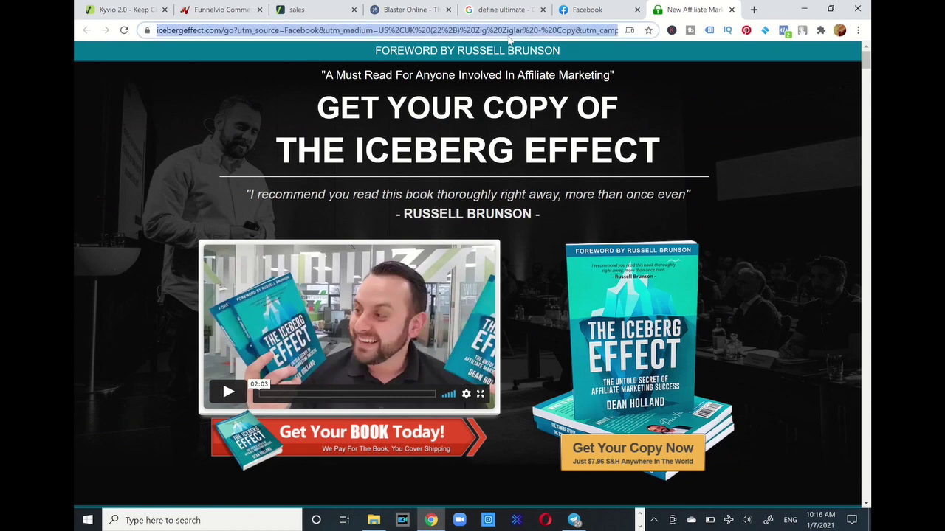
click(297, 10)
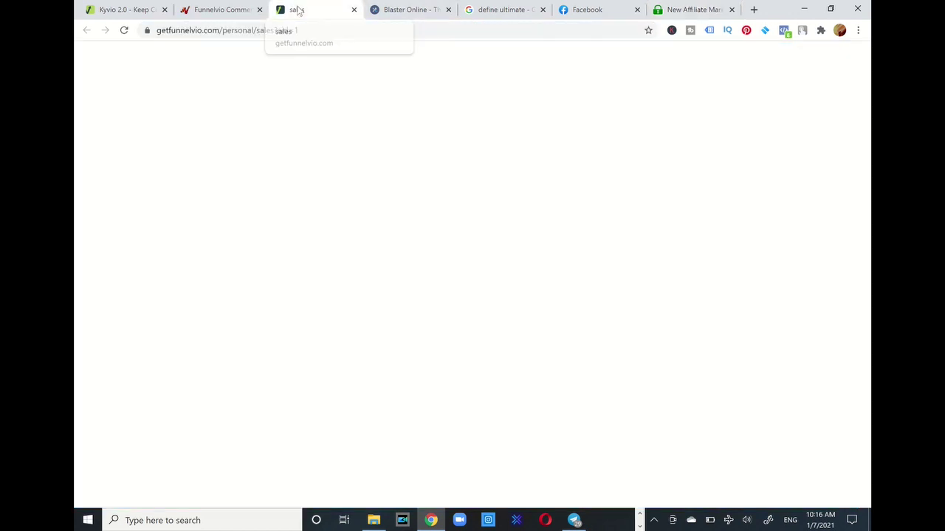
click(131, 9)
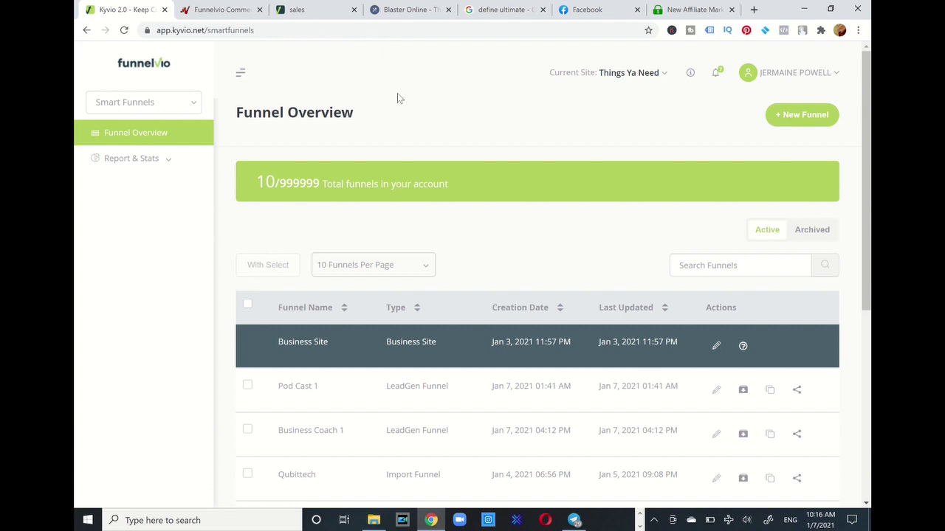
Start a new funnel of type Import Funnel (Kyvio BETA) and advance to the import step
click(804, 118)
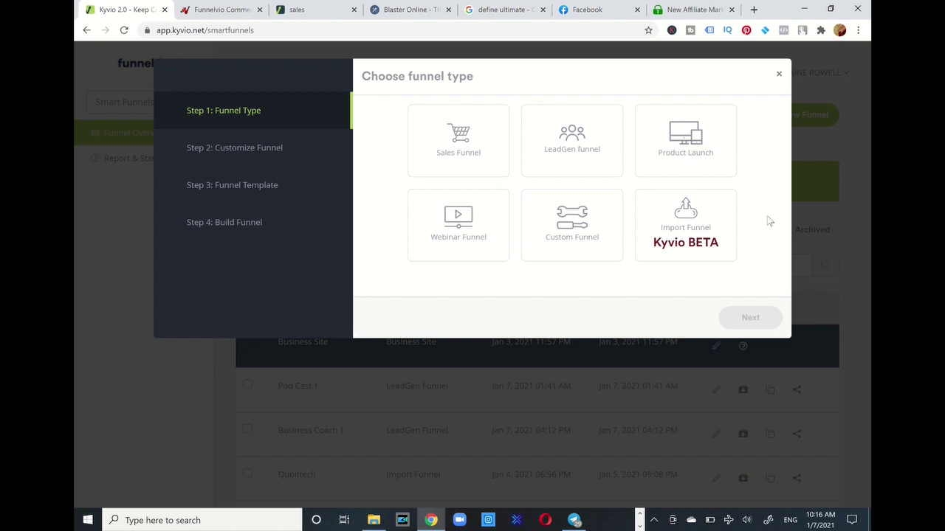
click(703, 235)
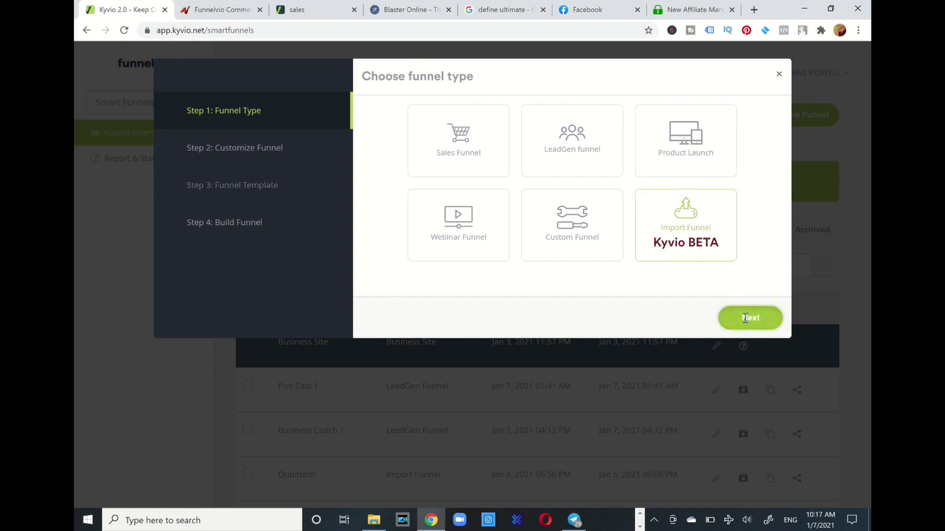
click(746, 319)
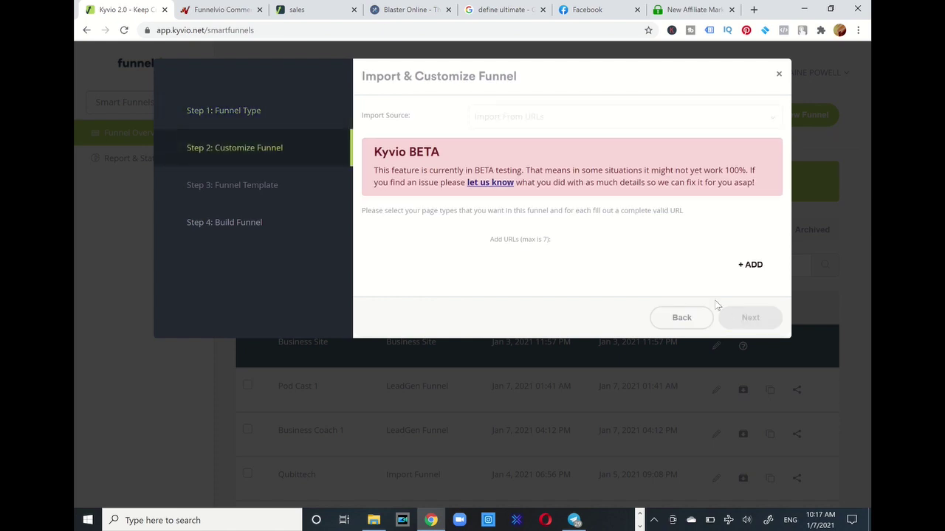
Add Page 1 with the pasted icebergeffect.com sales page address, typed as a Presell Page
click(743, 268)
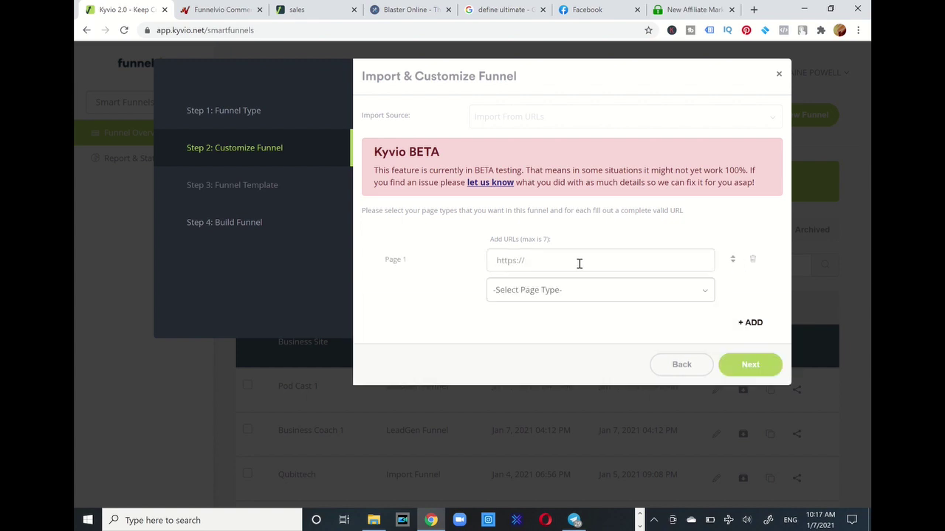
key(ctrl+v)
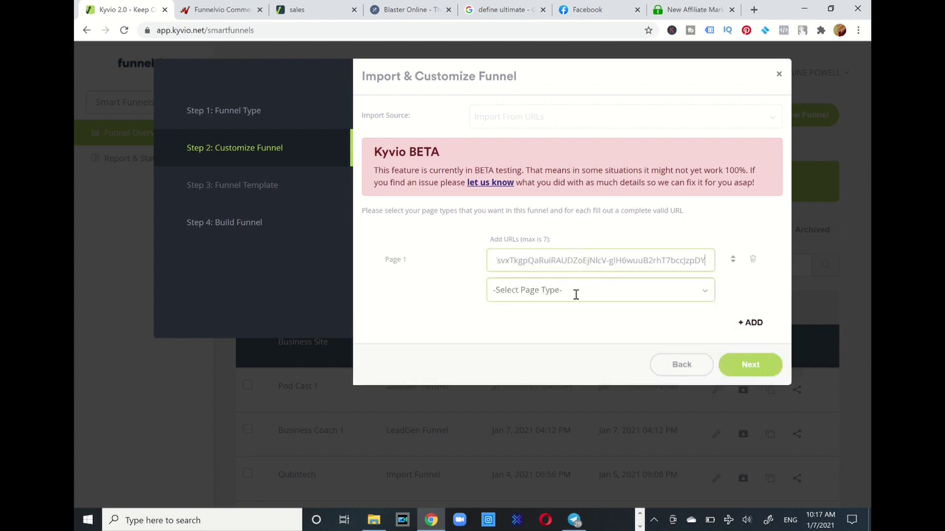
click(576, 291)
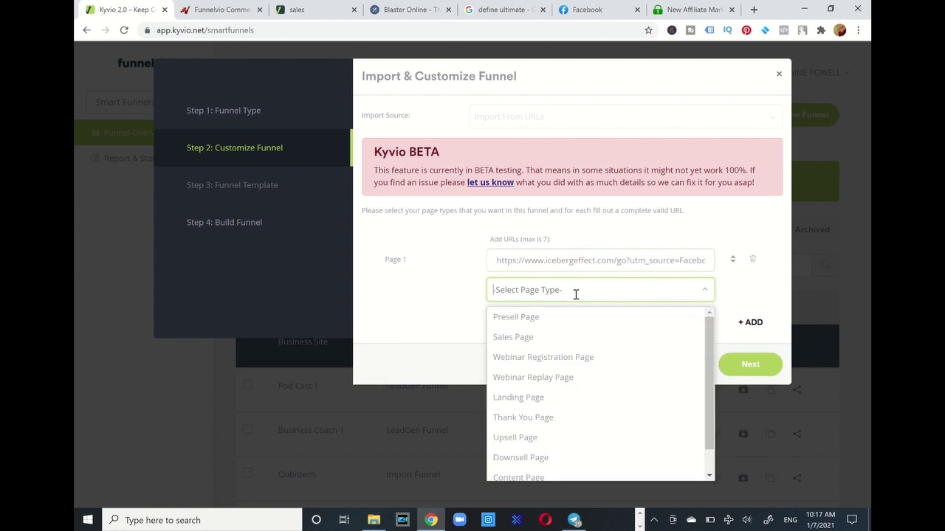
click(609, 323)
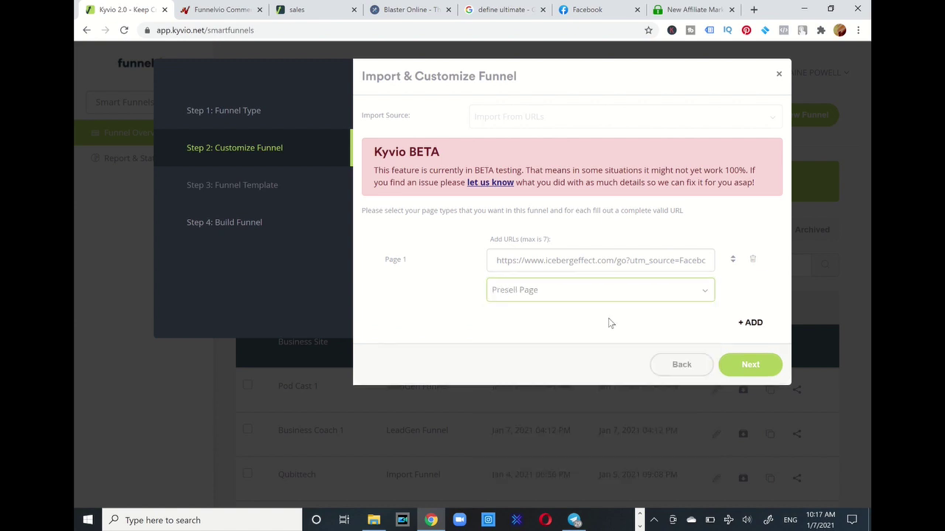
Name the imported funnel 'Lead Page 2' (slug lead-page-2) and create it
click(744, 366)
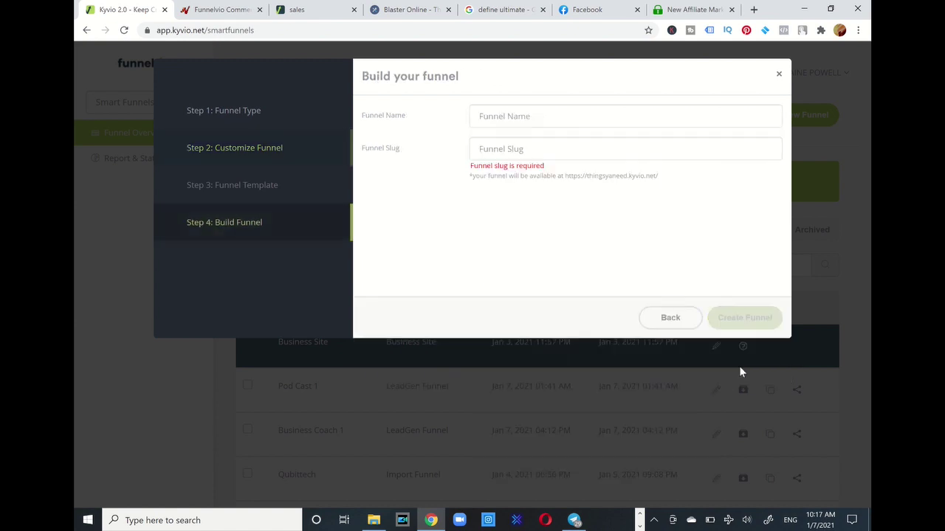
click(530, 124)
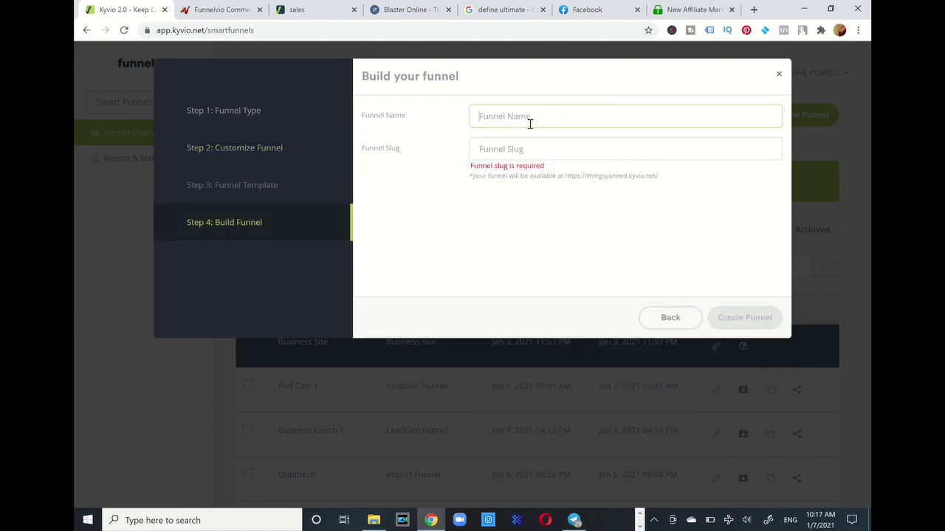
text(Lead)
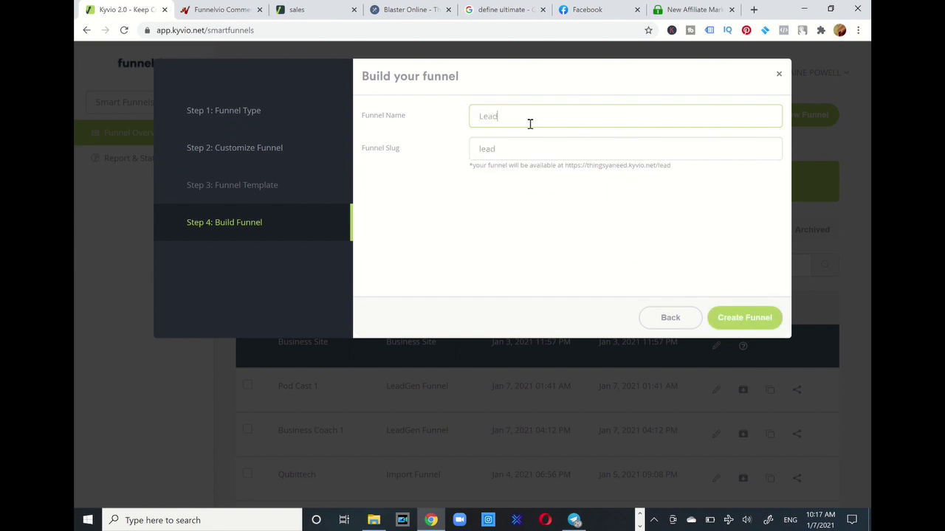
text( Page 2)
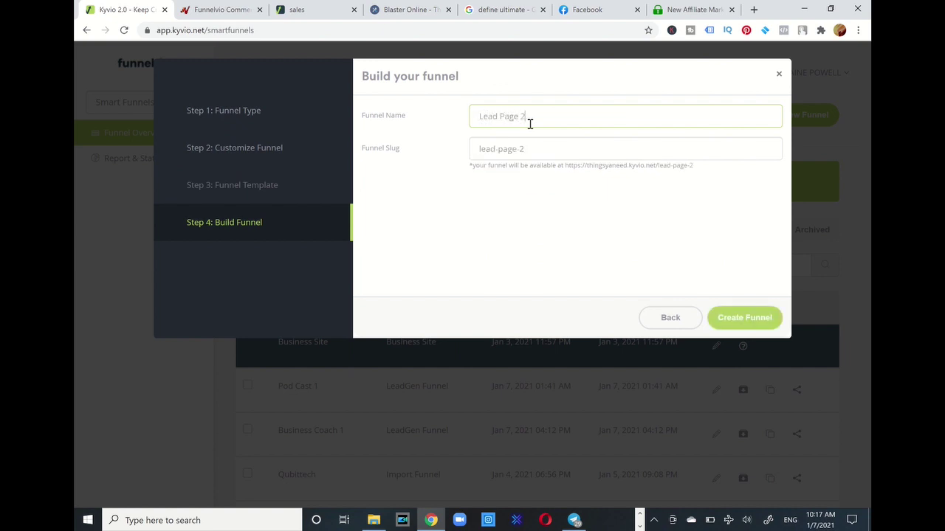
click(731, 320)
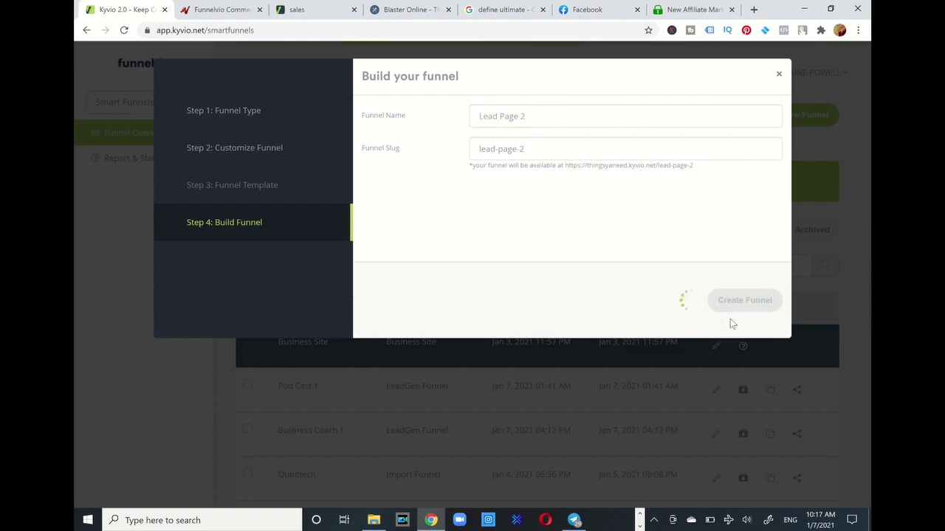